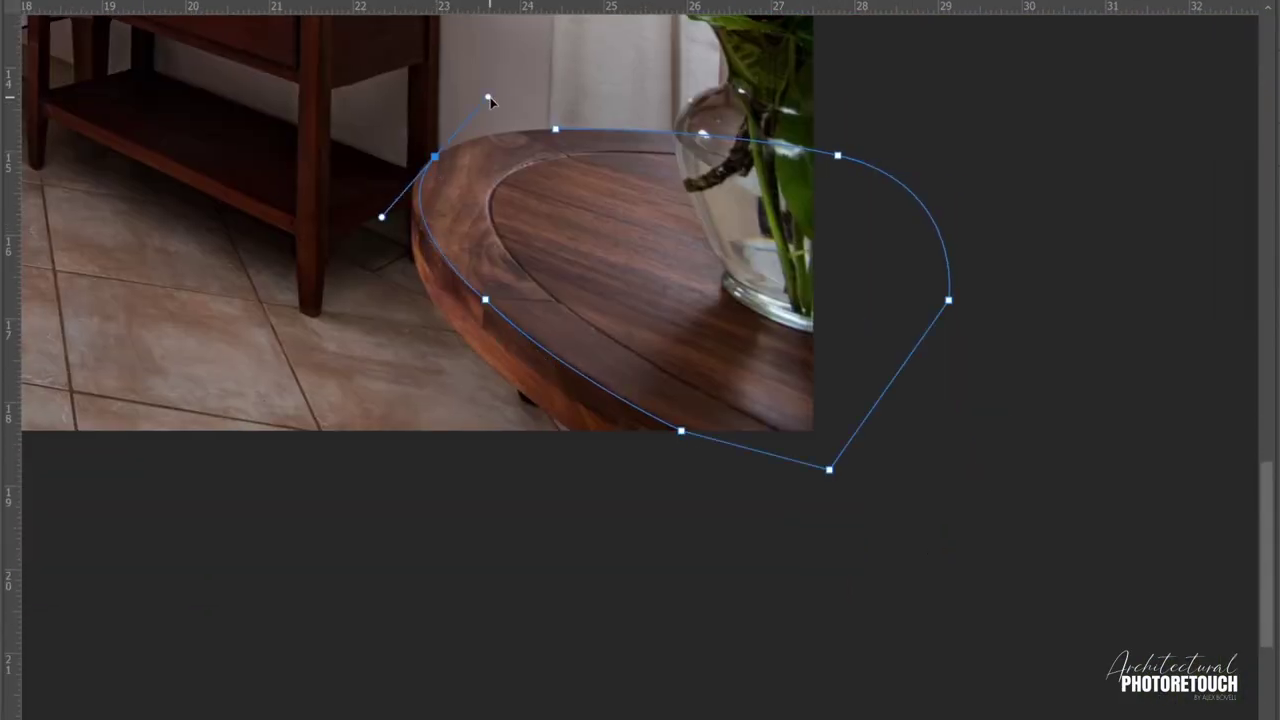
# Step: Convert the traced round tabletop outline into a selection
pyautogui.hotkey('ctrl', 'Return')
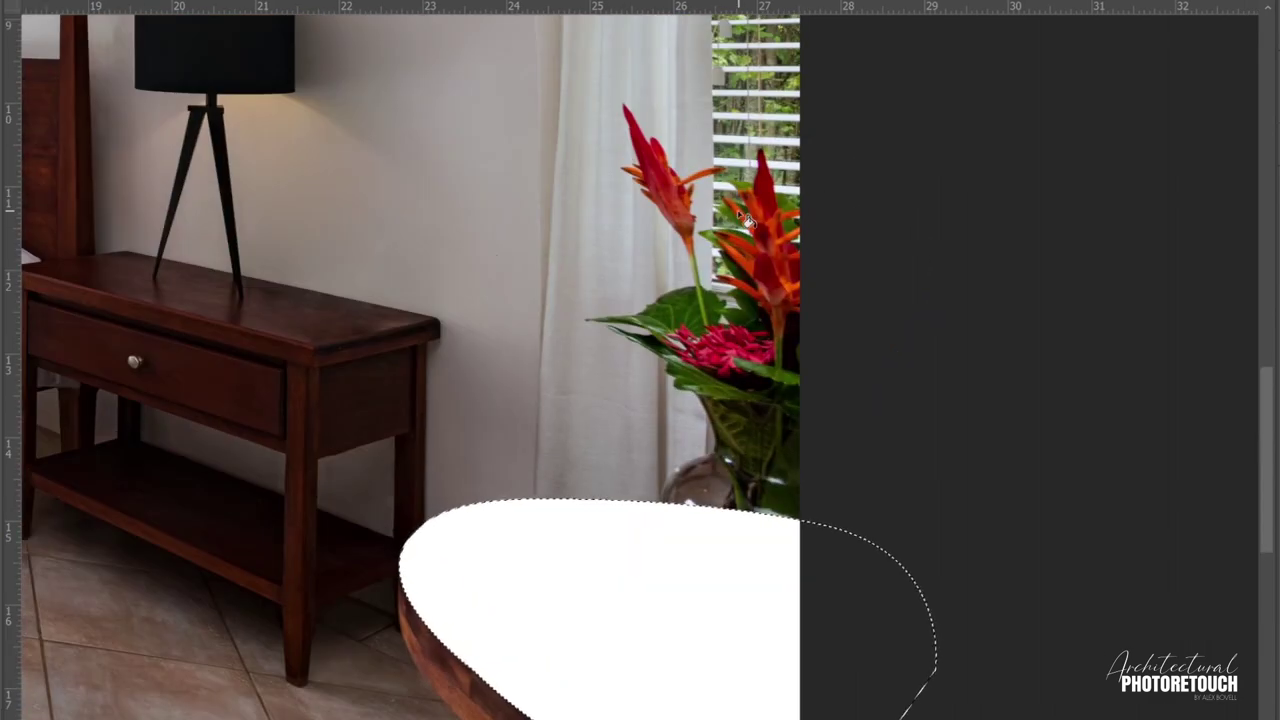
# Step: Clone curtain texture over the upper red flowers and leaves left of the vase
pyautogui.scroll(3, 743, 218)
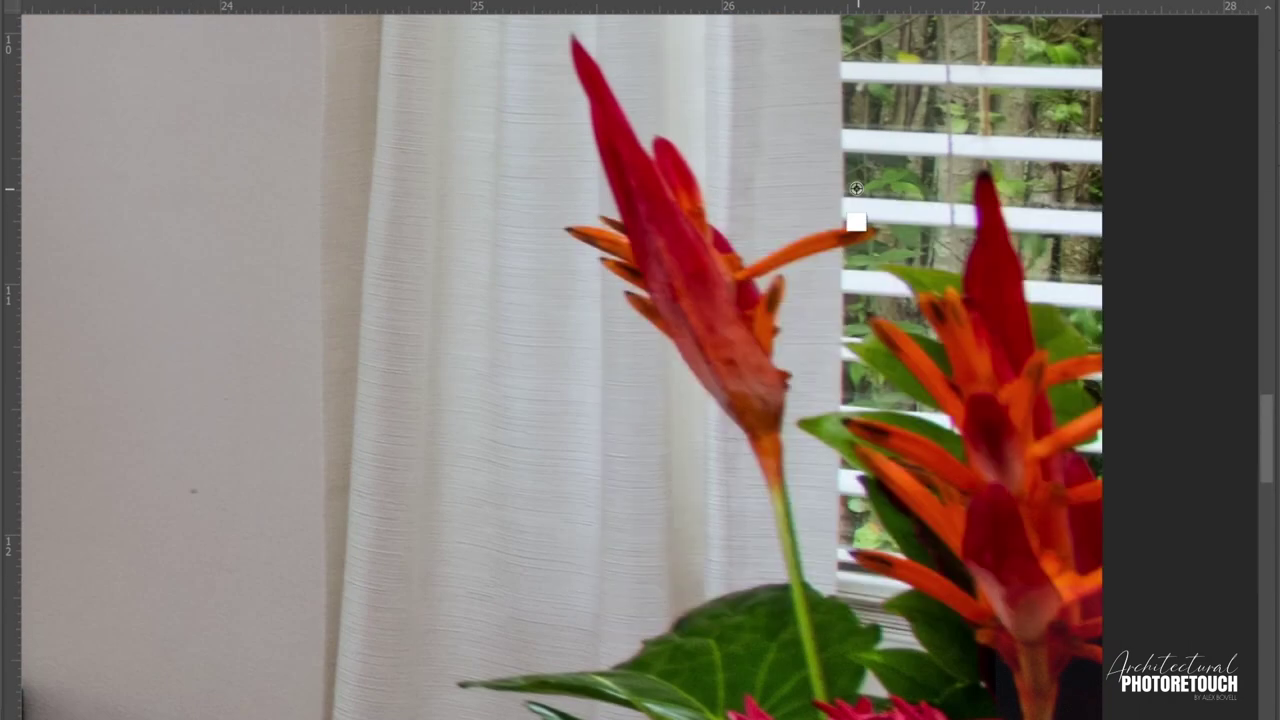
pyautogui.scroll(-3, 825, 170)
pyautogui.rightClick(615, 185)
pyautogui.press('Escape')
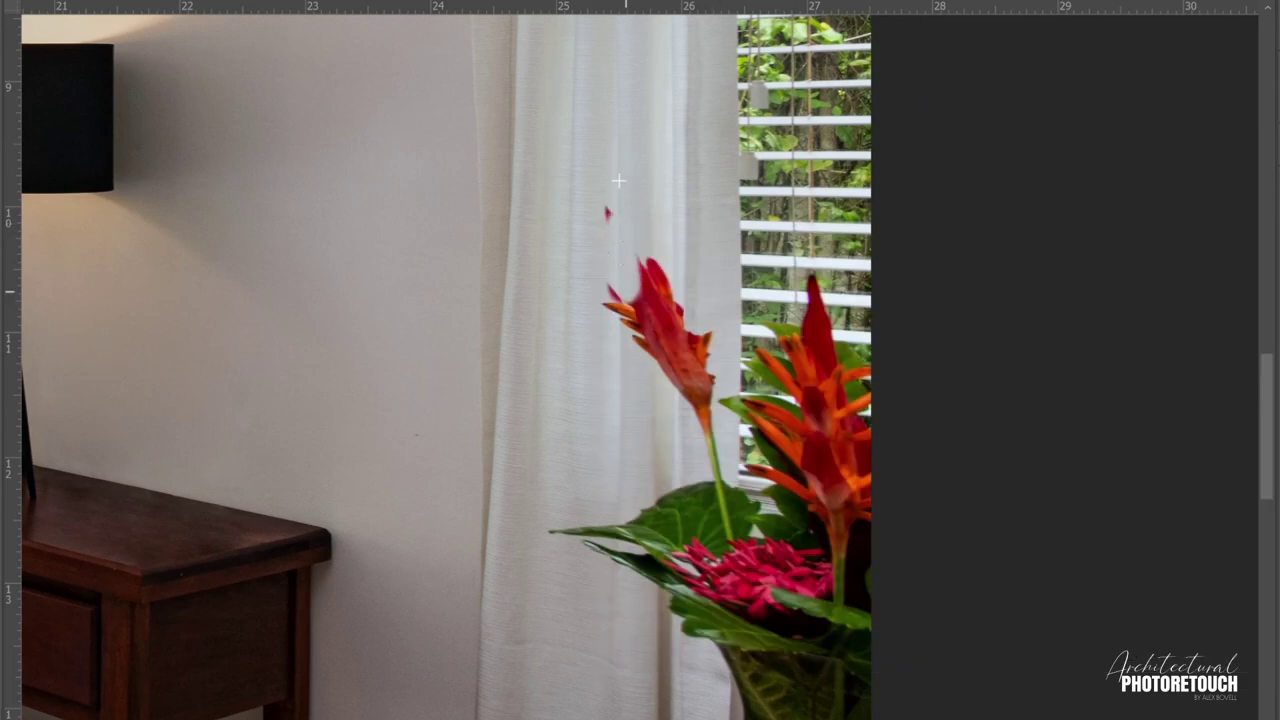
pyautogui.moveTo(645, 330)
pyautogui.mouseDown()
pyautogui.moveTo(688, 372)
pyautogui.moveTo(695, 281)
pyautogui.mouseUp()
pyautogui.moveTo(728, 362)
pyautogui.mouseDown()
pyautogui.moveTo(728, 510)
pyautogui.moveTo(652, 380)
pyautogui.moveTo(652, 300)
pyautogui.mouseUp()
pyautogui.moveTo(626, 395); pyautogui.dragTo(625, 318)
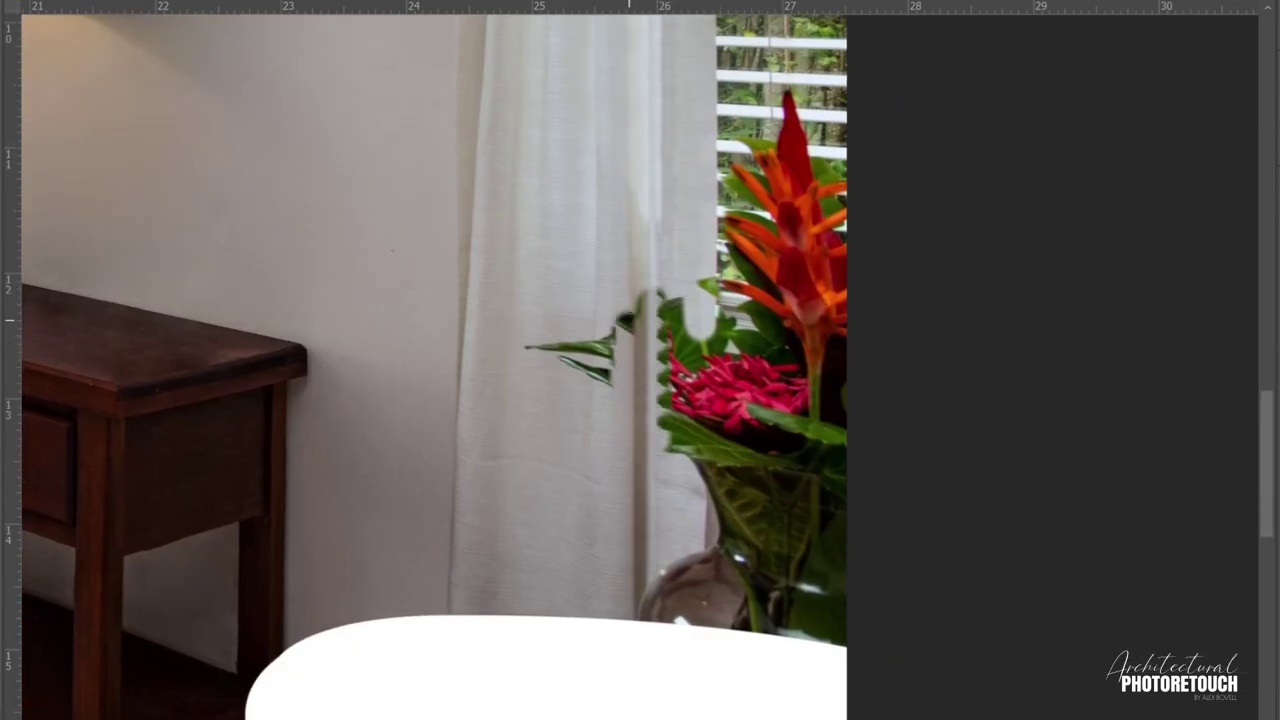
pyautogui.moveTo(578, 433); pyautogui.dragTo(562, 433)
pyautogui.moveTo(690, 270); pyautogui.dragTo(692, 460)
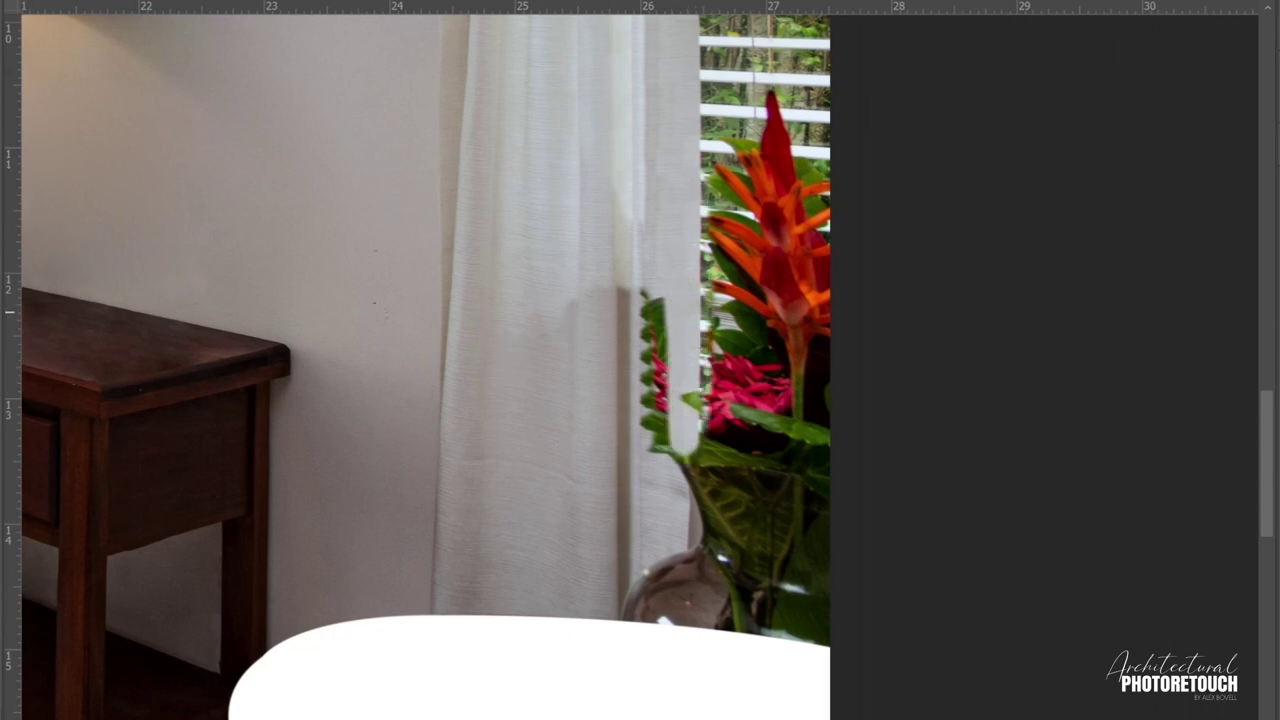
pyautogui.moveTo(675, 300); pyautogui.dragTo(700, 495)
pyautogui.moveTo(690, 440); pyautogui.dragTo(680, 620)
pyautogui.moveTo(696, 220); pyautogui.dragTo(688, 307)
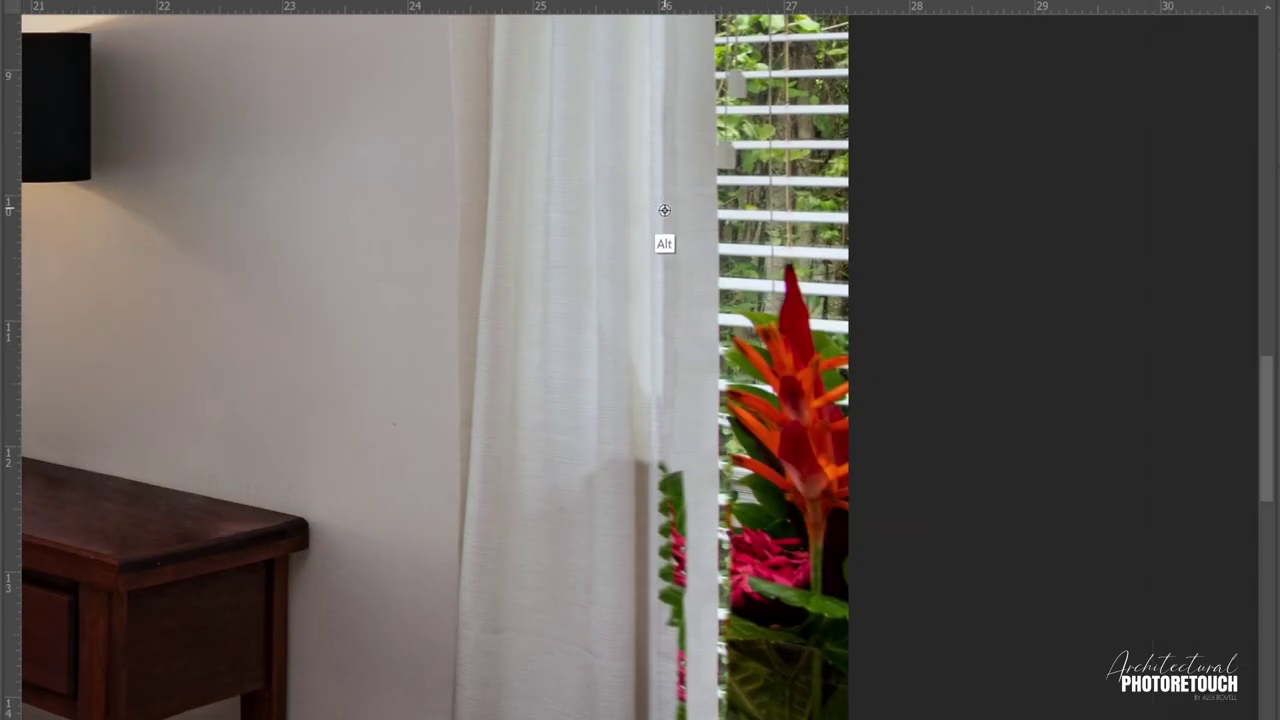
# Step: Cover the lowest leaves along the curtain edge and lighten the curtain's dark shadow fold
pyautogui.scroll(-3, 628, 177)
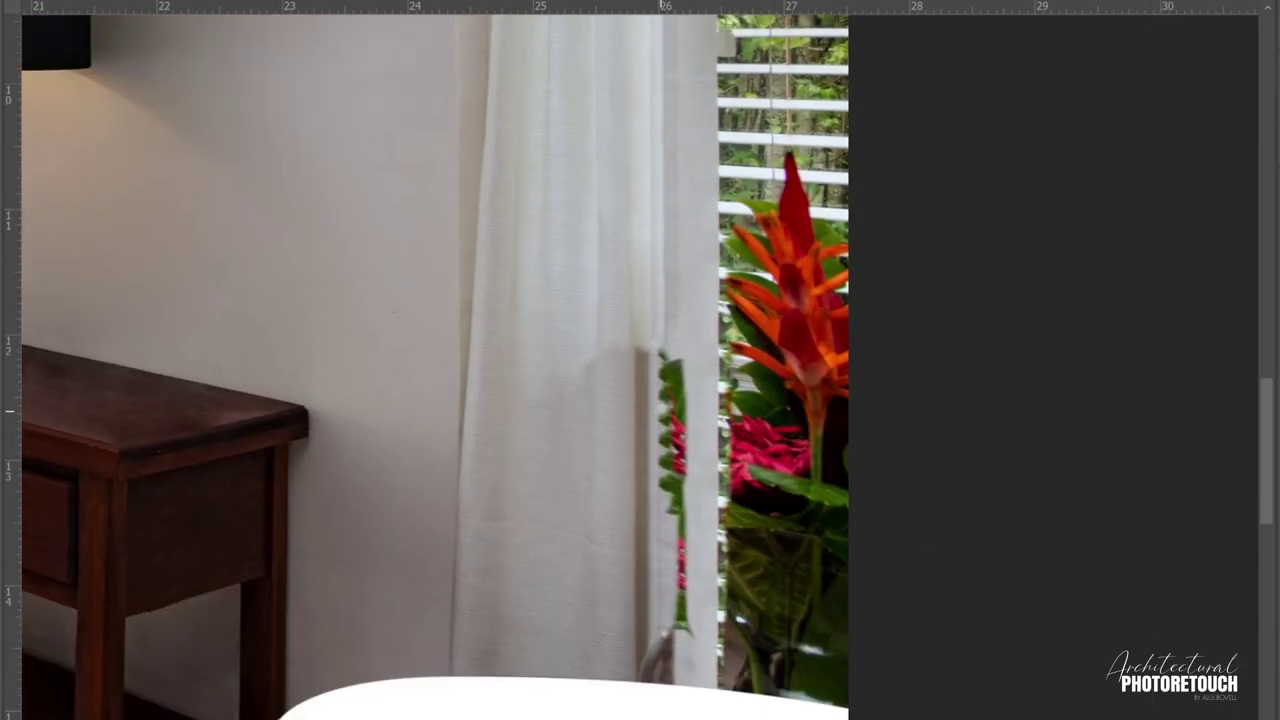
pyautogui.keyDown('alt'); pyautogui.click(663, 88); pyautogui.keyUp('alt')
pyautogui.moveTo(670, 340)
pyautogui.mouseDown()
pyautogui.moveTo(670, 600)
pyautogui.moveTo(644, 497)
pyautogui.mouseUp()
pyautogui.scroll(-2, 665, 167)
pyautogui.keyDown('alt'); pyautogui.click(665, 167); pyautogui.keyUp('alt')
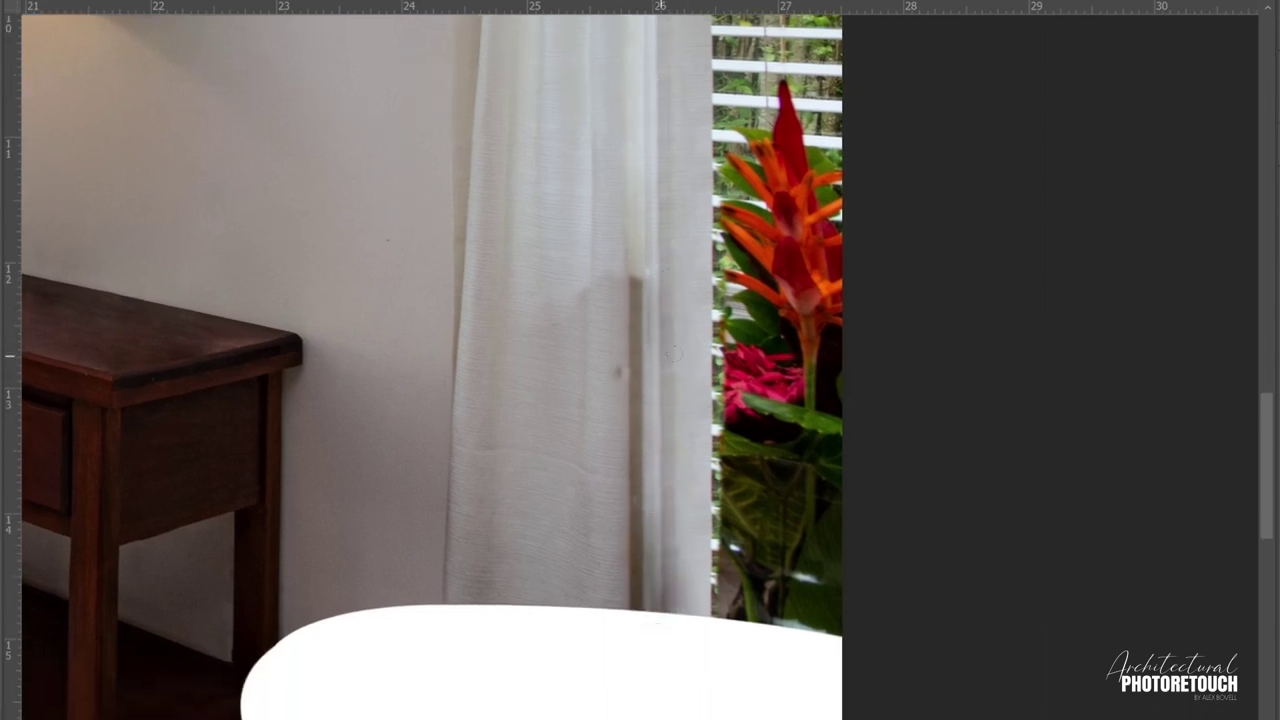
pyautogui.hscroll(-5, 672, 353)
pyautogui.moveTo(907, 248); pyautogui.dragTo(895, 410)
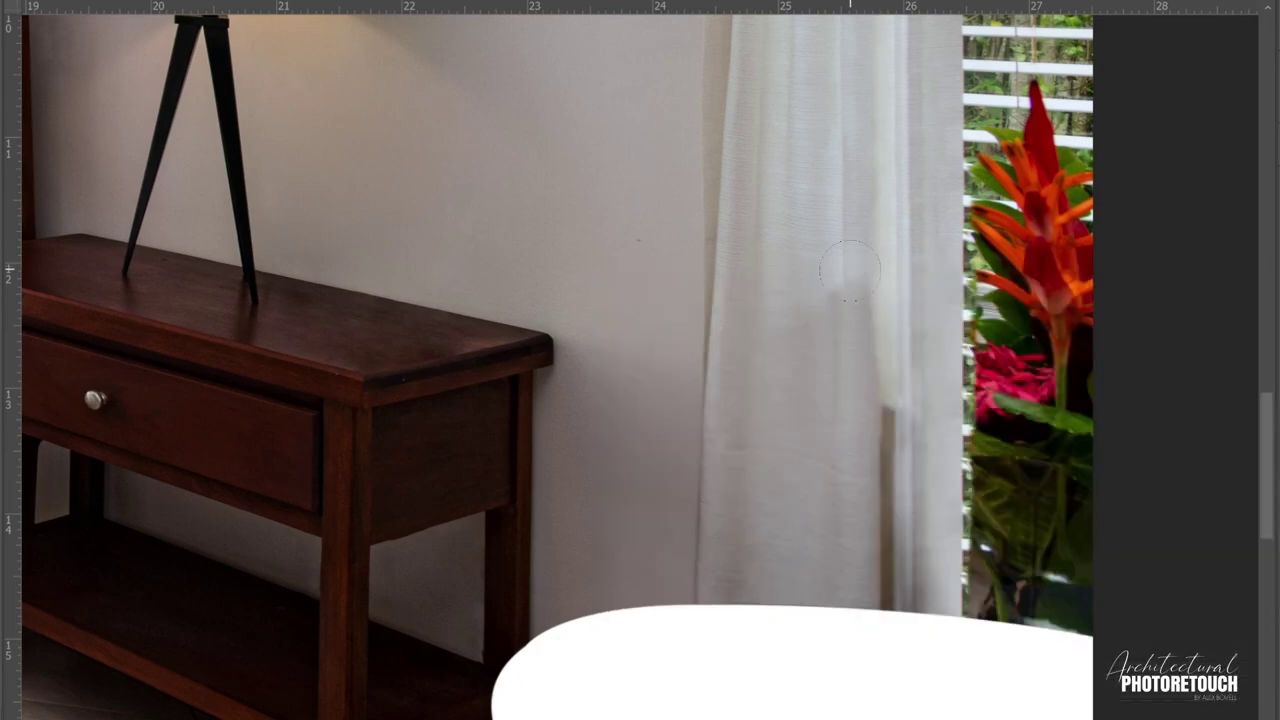
pyautogui.moveTo(885, 290); pyautogui.dragTo(880, 412)
# Step: Clone the window blinds downward over the top of the red flowers
pyautogui.hotkey('ctrl', '-')
pyautogui.rightClick(705, 357)
pyautogui.press('Escape')
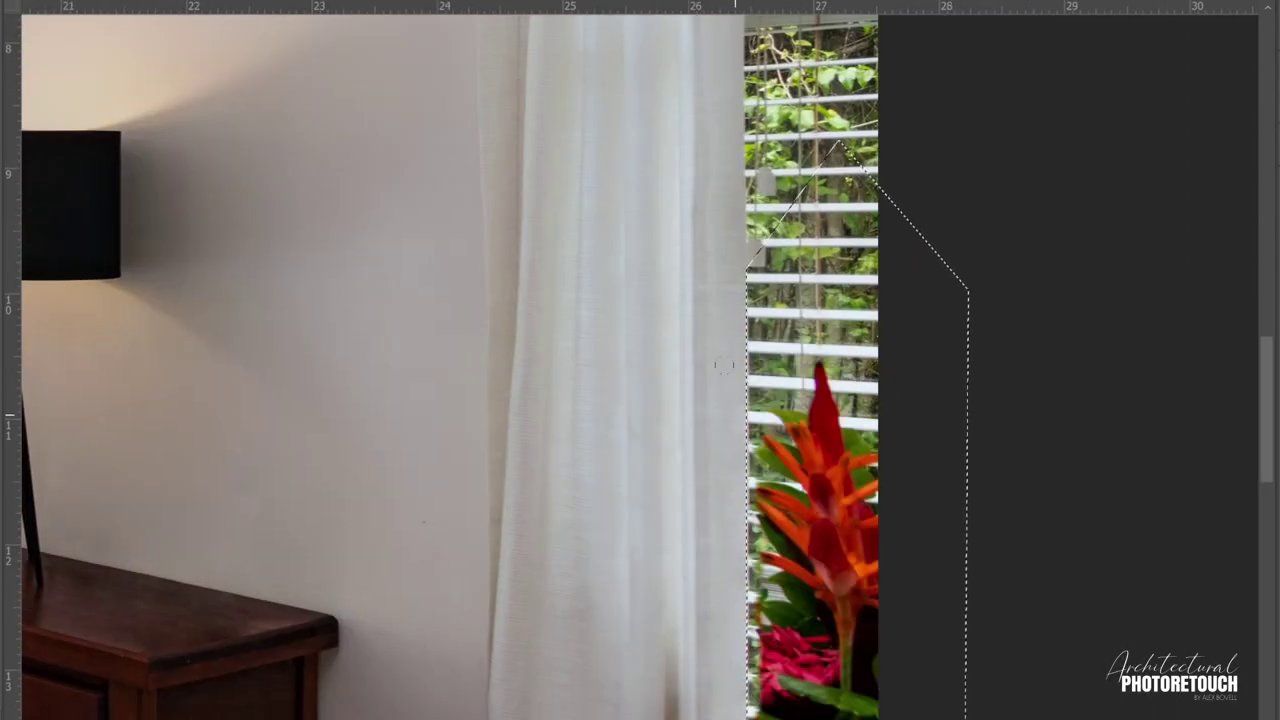
pyautogui.moveTo(760, 390); pyautogui.dragTo(765, 600)
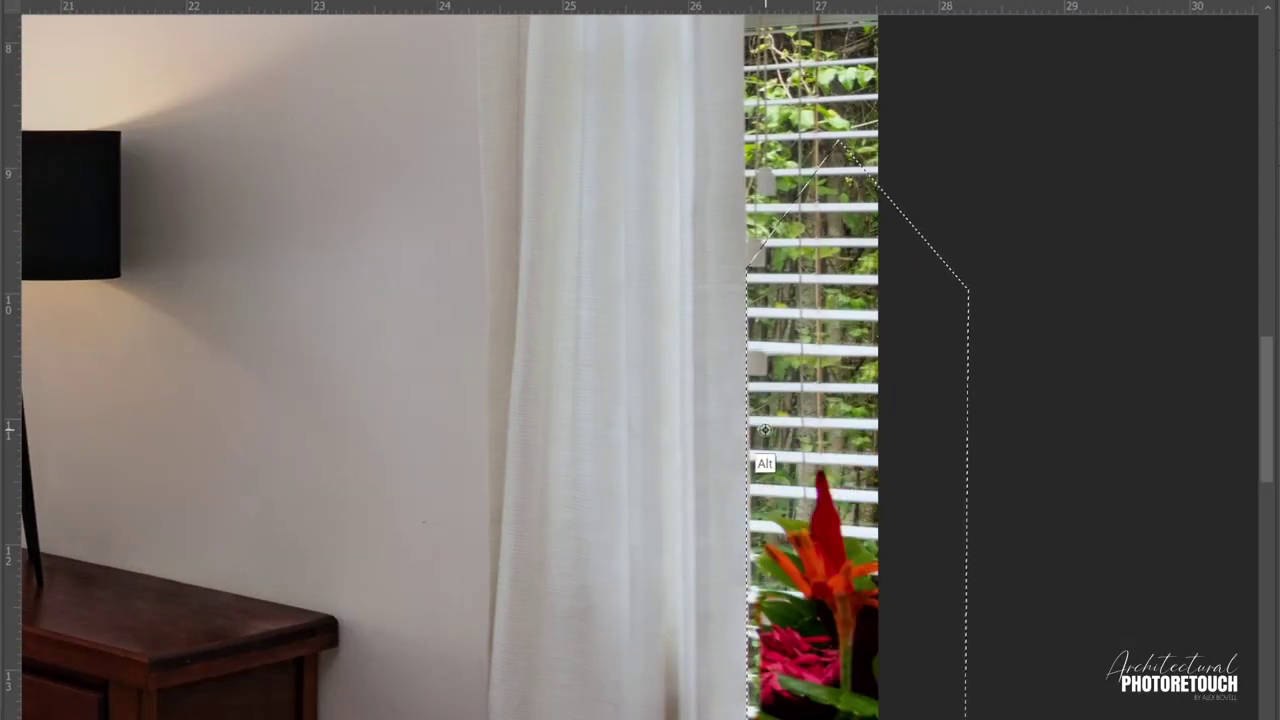
pyautogui.hotkey('ctrl', '-')
pyautogui.keyDown('alt'); pyautogui.click(802, 340); pyautogui.keyUp('alt')
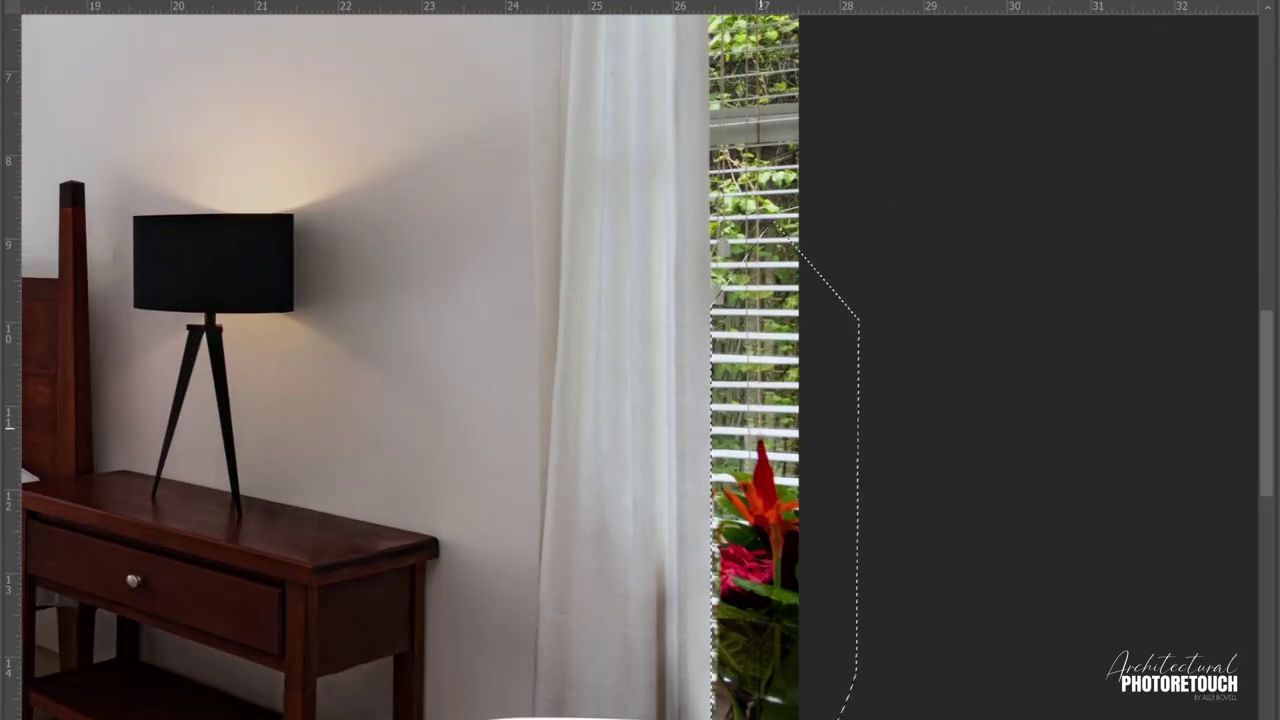
pyautogui.moveTo(760, 430); pyautogui.dragTo(778, 472)
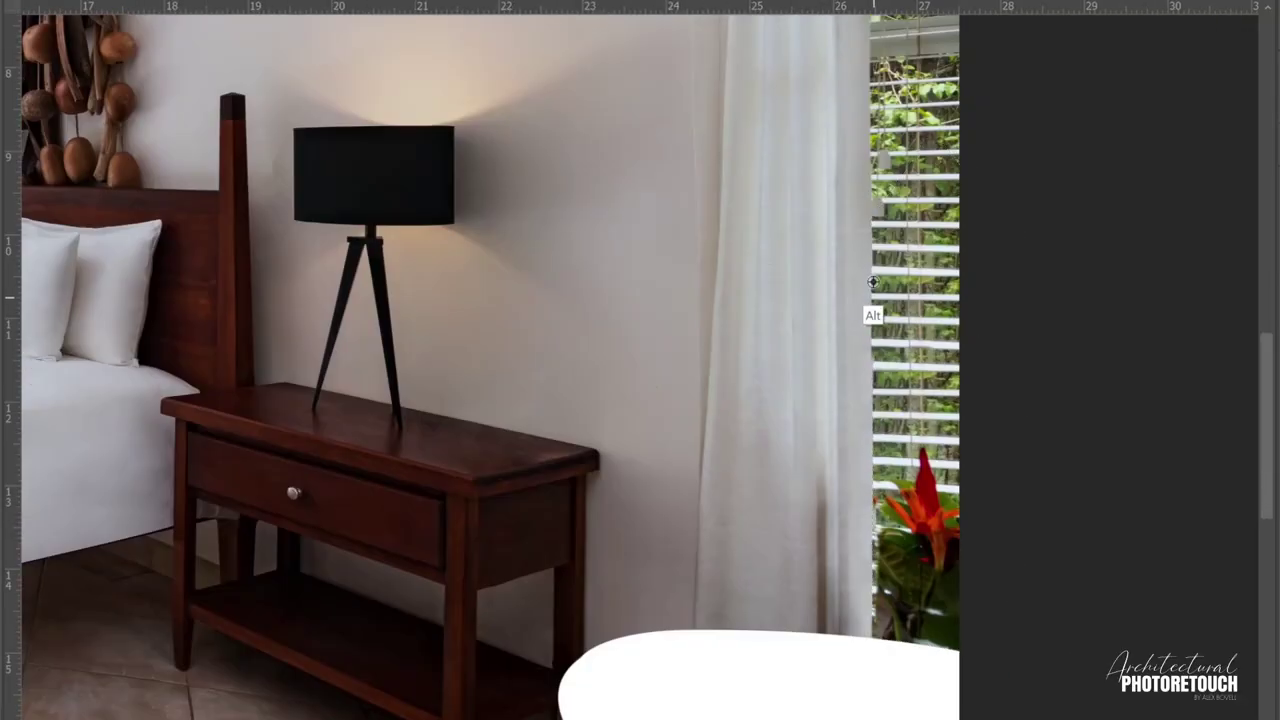
# Step: Paint cloned blinds over the rest of the red flower
pyautogui.keyDown('alt'); pyautogui.click(872, 283); pyautogui.keyUp('alt')
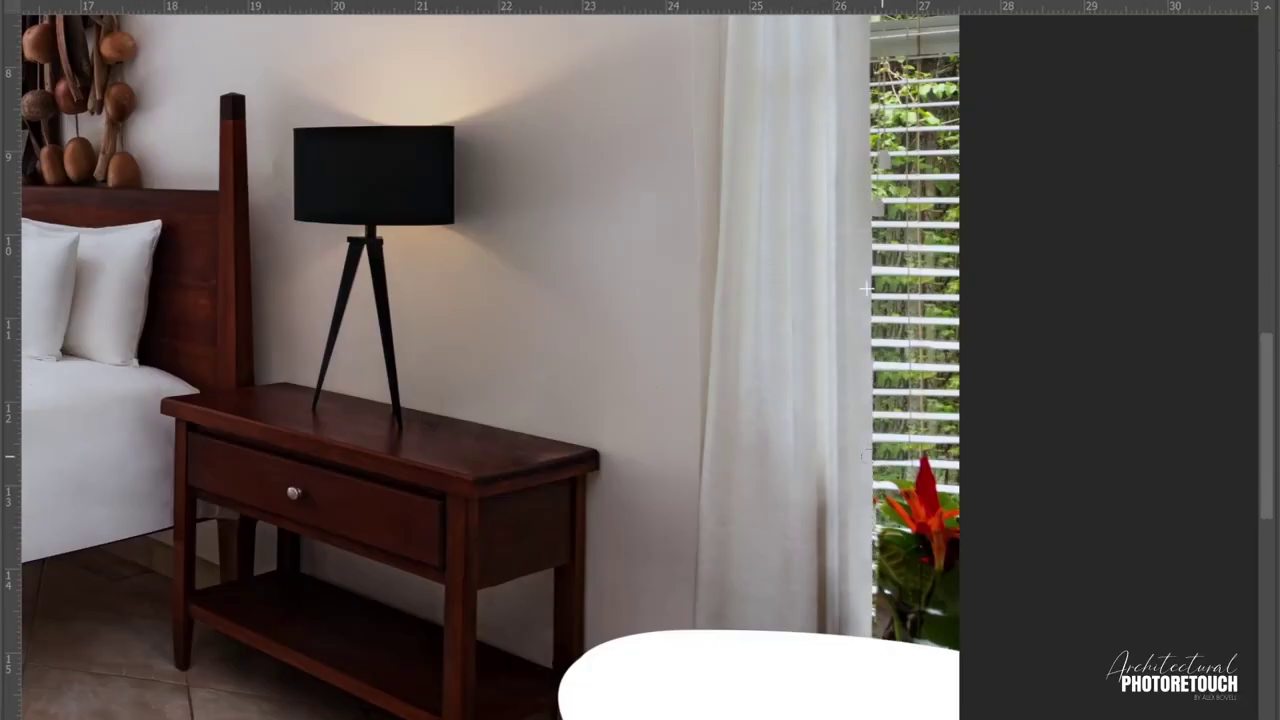
pyautogui.moveTo(874, 440); pyautogui.dragTo(874, 660)
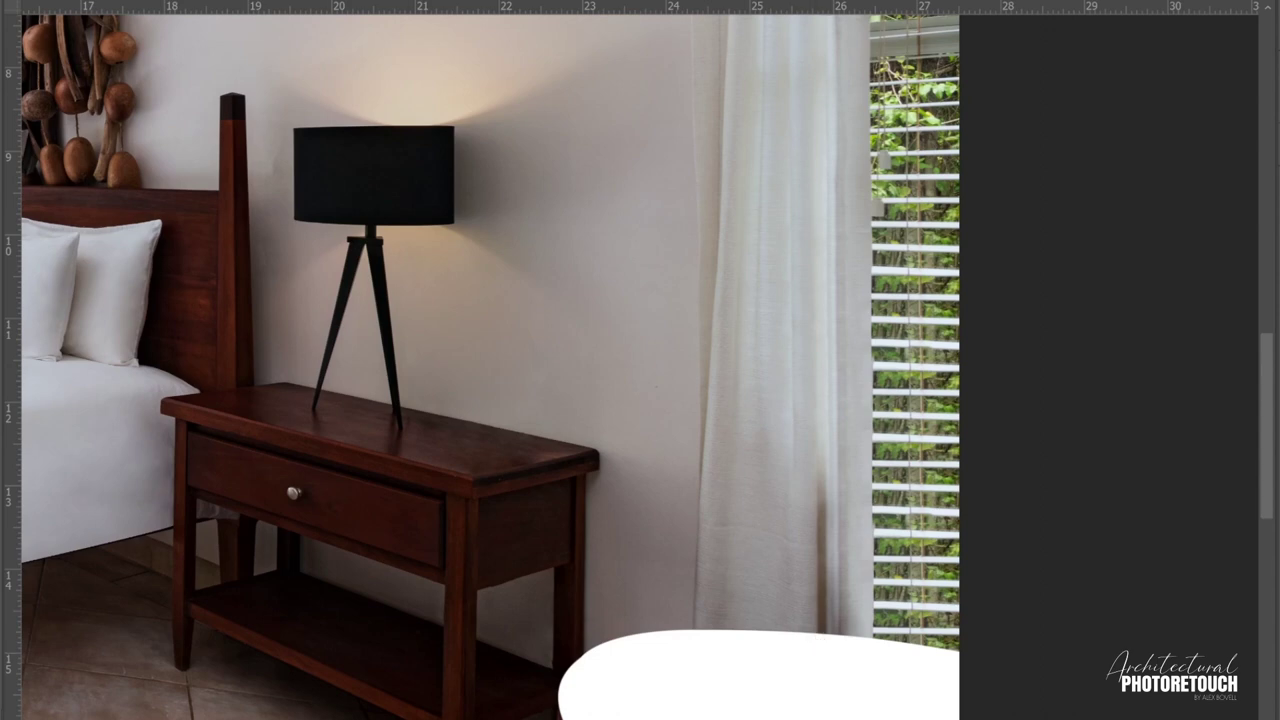
pyautogui.rightClick(906, 440)
pyautogui.scroll(-2, 928, 508)
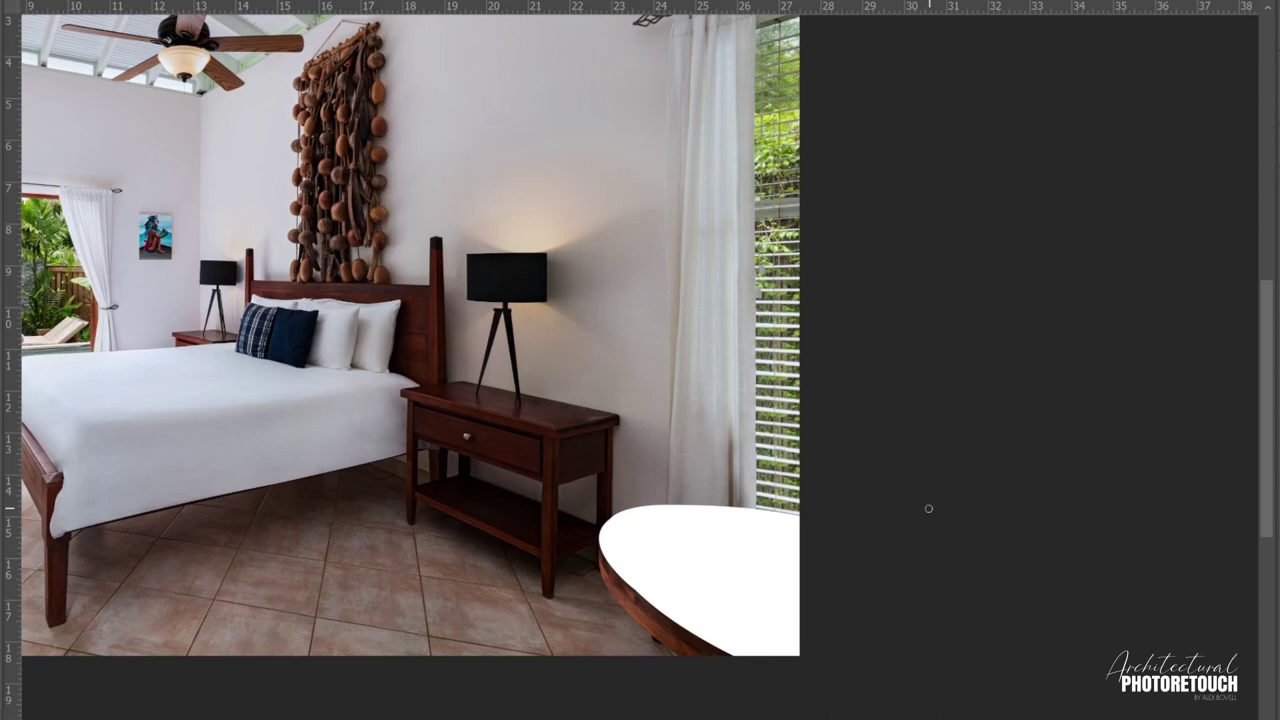
pyautogui.scroll(2, 798, 540)
pyautogui.rightClick(886, 641)
pyautogui.scroll(1, 638, 464)
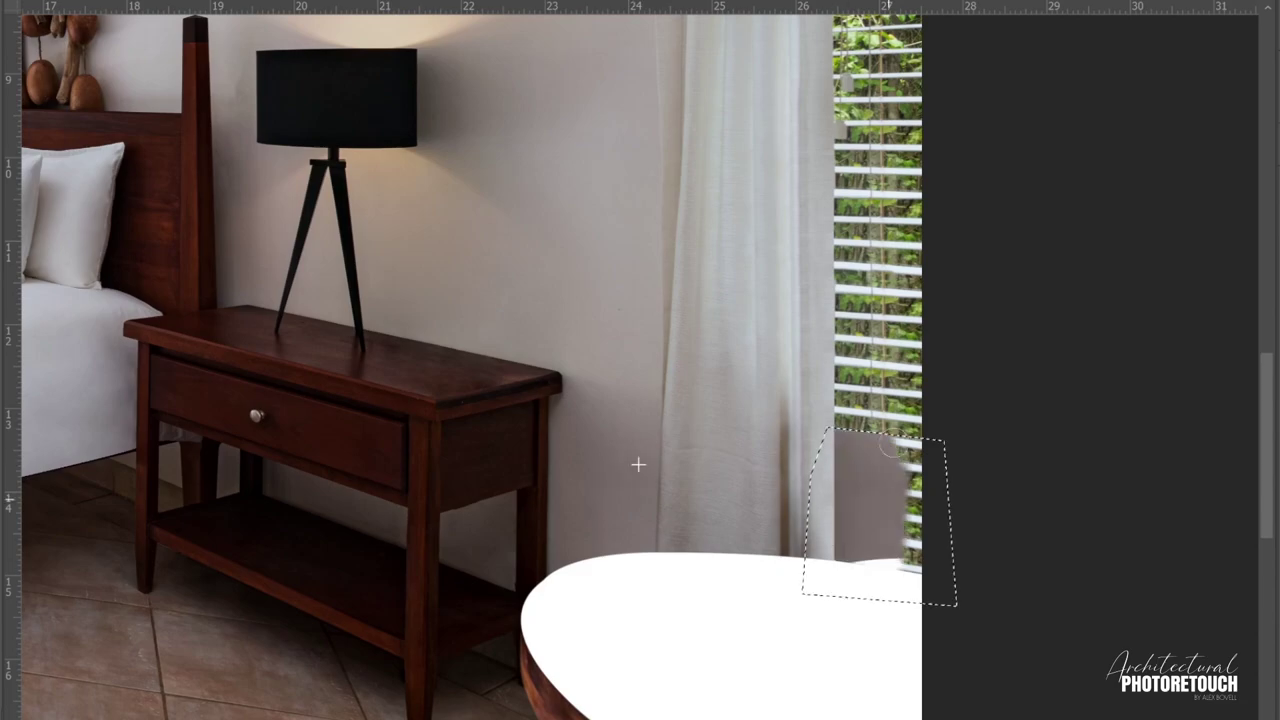
# Step: Select along the bottom of the blinds and compare the white patch with the original
pyautogui.hotkey('ctrl', '0')
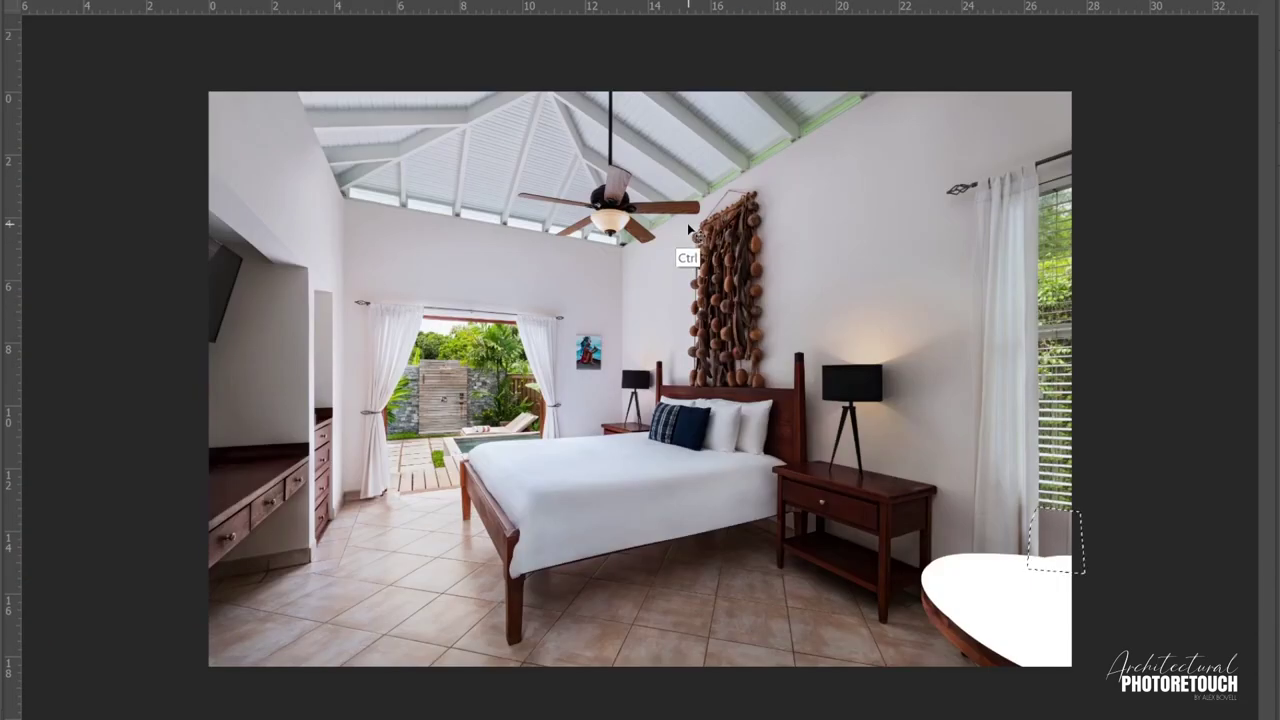
pyautogui.scroll(3, 1105, 540)
pyautogui.rightClick(1105, 476)
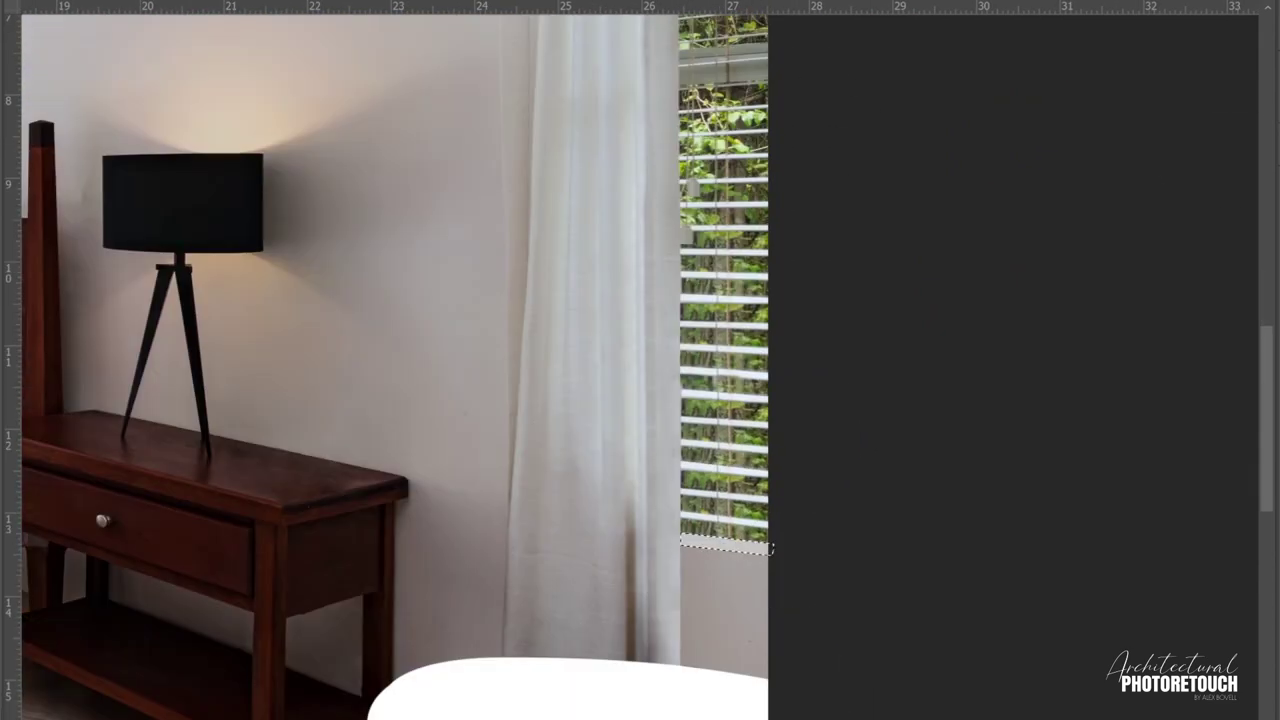
pyautogui.hotkey('ctrl', '0')
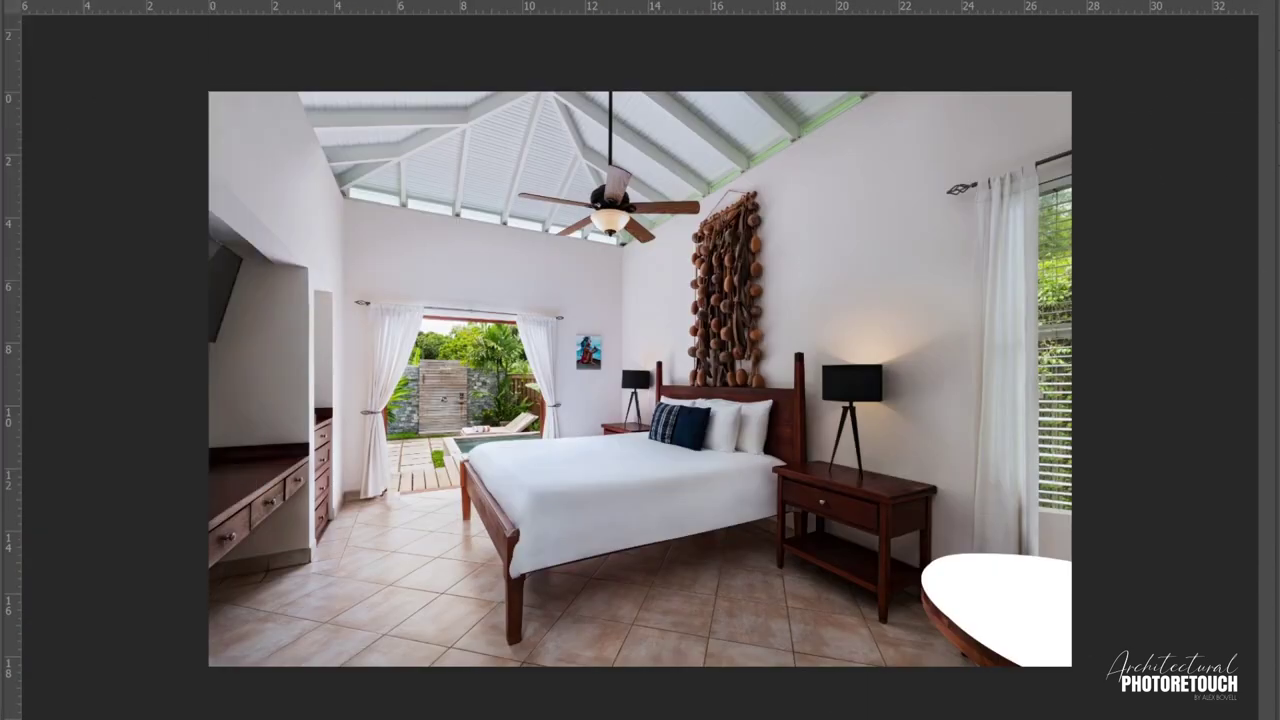
pyautogui.hotkey('ctrl', 'z')
pyautogui.hotkey('ctrl', 'shift', 'z')
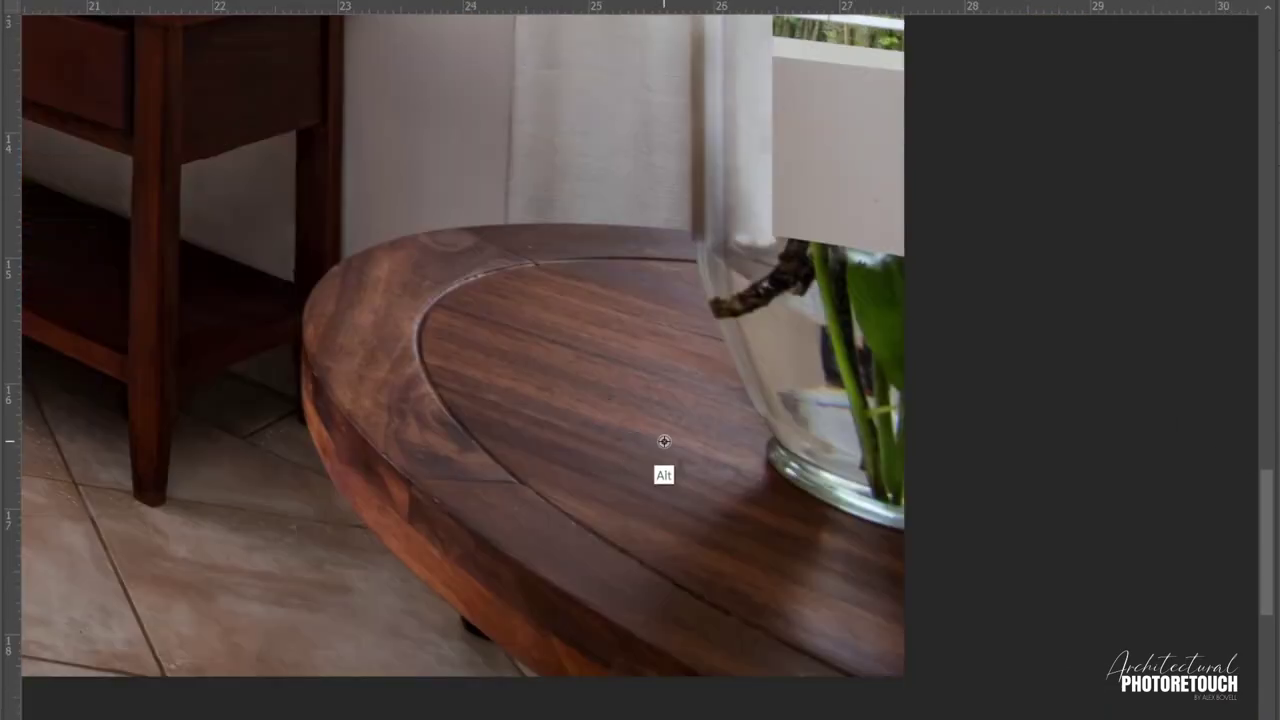
# Step: Clone wood grain over the vase base, glass rim and dark tabletop blotch, then enlarge the brush
pyautogui.keyDown('alt'); pyautogui.click(664, 441); pyautogui.keyUp('alt')
pyautogui.moveTo(760, 470)
pyautogui.mouseDown()
pyautogui.moveTo(886, 451)
pyautogui.moveTo(749, 429)
pyautogui.mouseUp()
pyautogui.moveTo(683, 345)
pyautogui.mouseDown()
pyautogui.moveTo(850, 340)
pyautogui.moveTo(900, 405)
pyautogui.mouseUp()
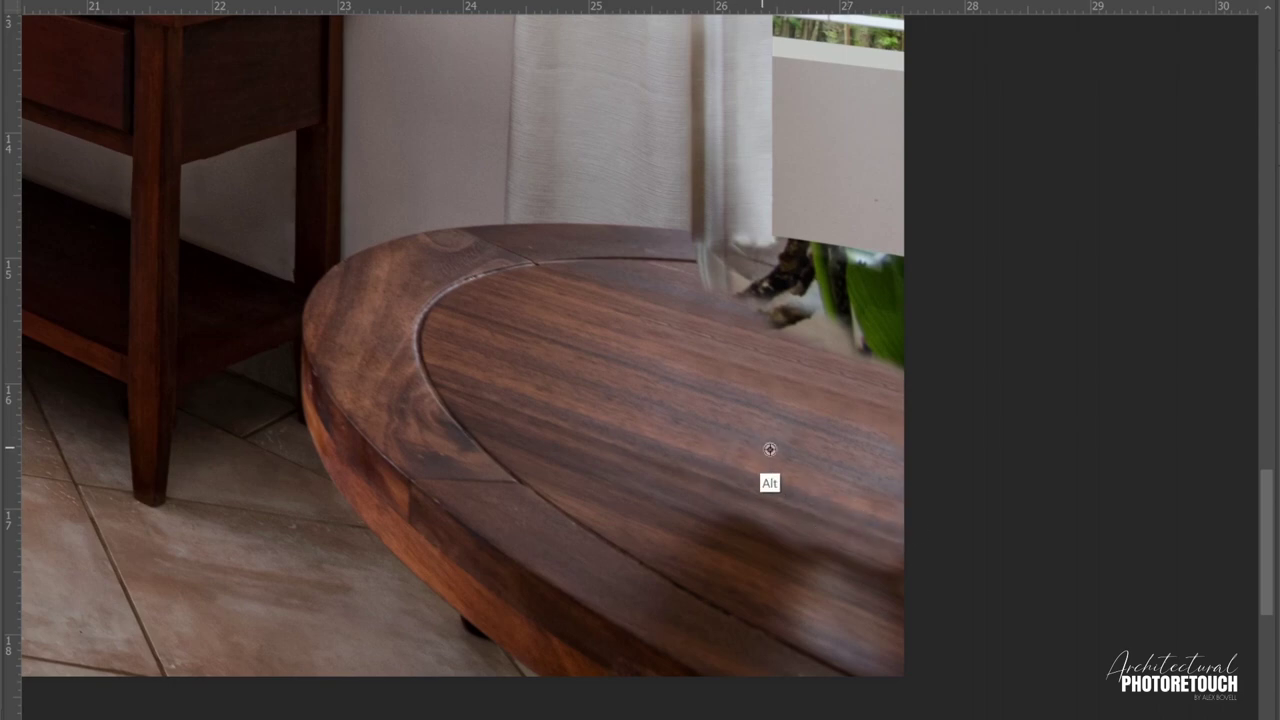
pyautogui.scroll(-2, 68, 401)
pyautogui.hscroll(1, 68, 401)
pyautogui.moveTo(604, 438)
pyautogui.mouseDown()
pyautogui.moveTo(774, 494)
pyautogui.moveTo(737, 523)
pyautogui.mouseUp()
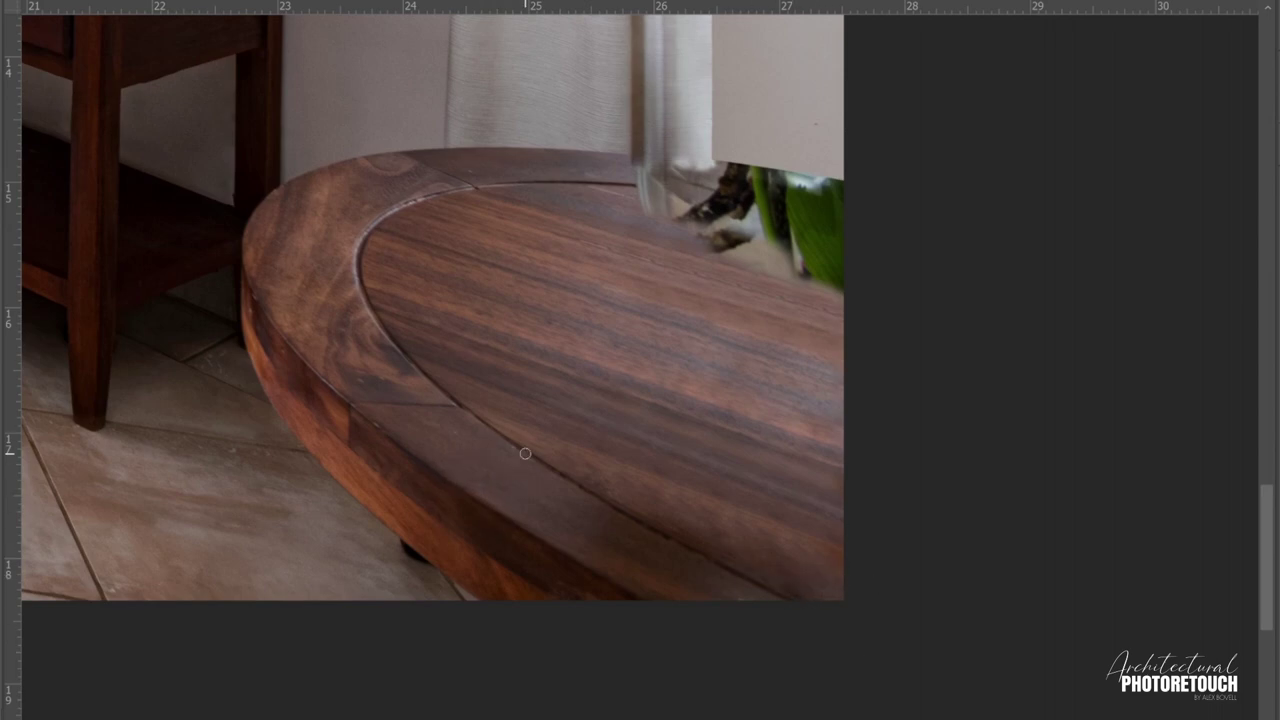
pyautogui.rightClick(798, 561)
pyautogui.press('Return')
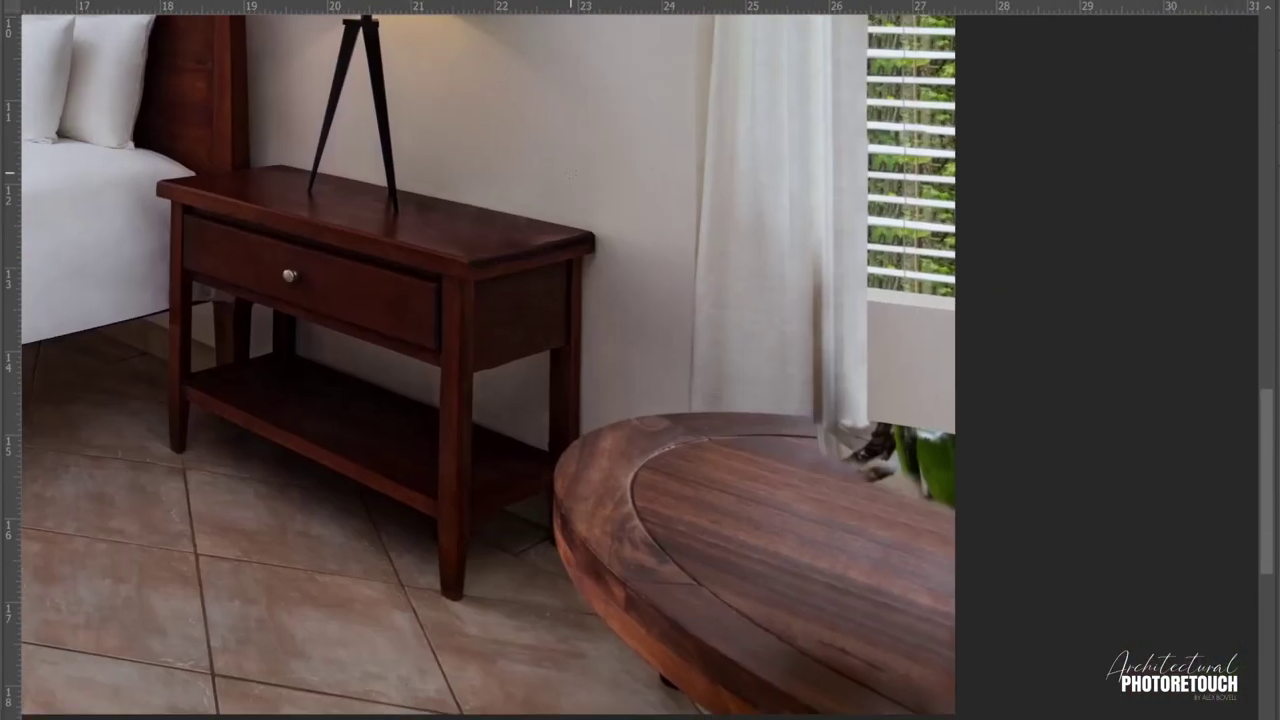
# Step: Warp the far tabletop edge over the vase remnants with Free Transform
pyautogui.hotkey('ctrl', '+')
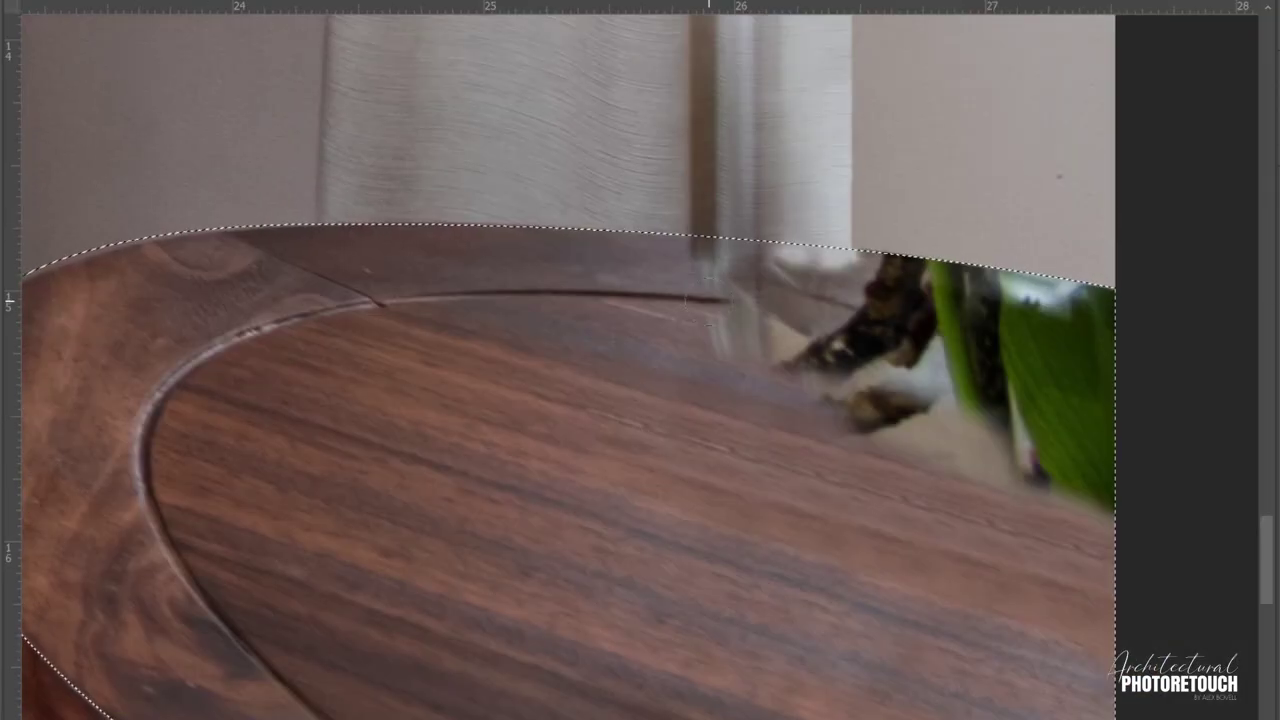
pyautogui.hotkey('ctrl', '-')
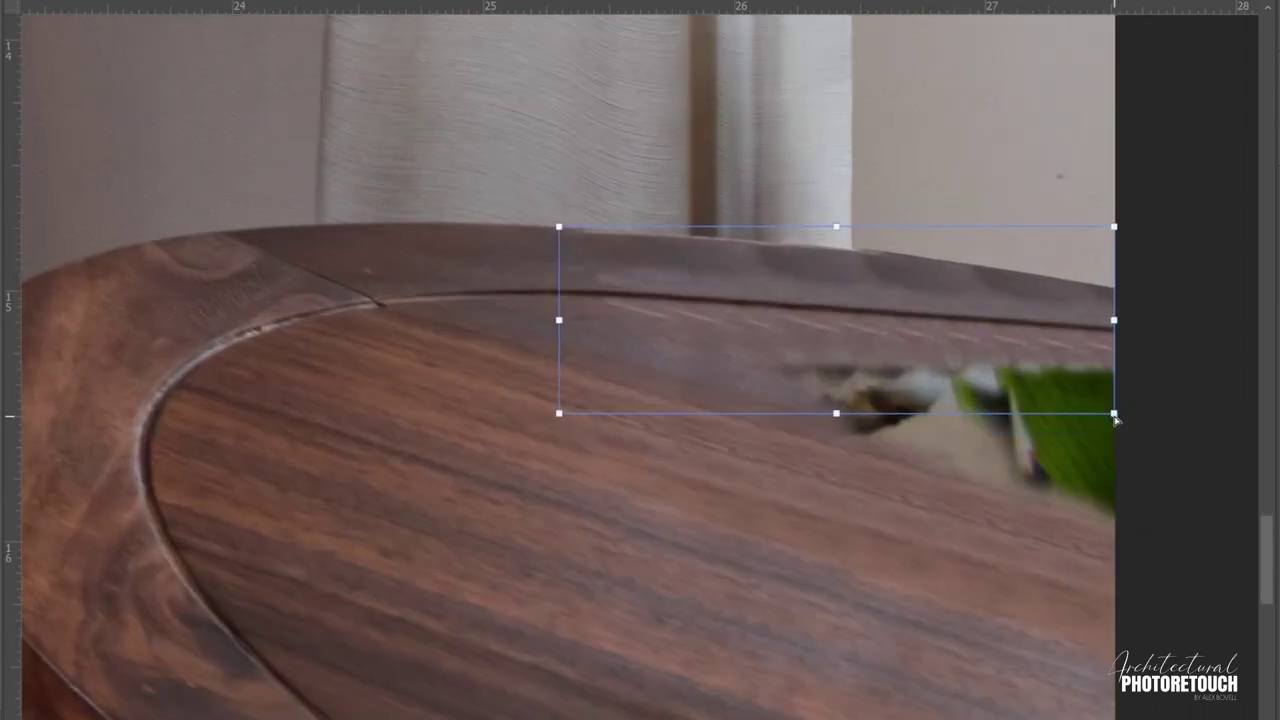
pyautogui.moveTo(1116, 420); pyautogui.dragTo(1130, 459)
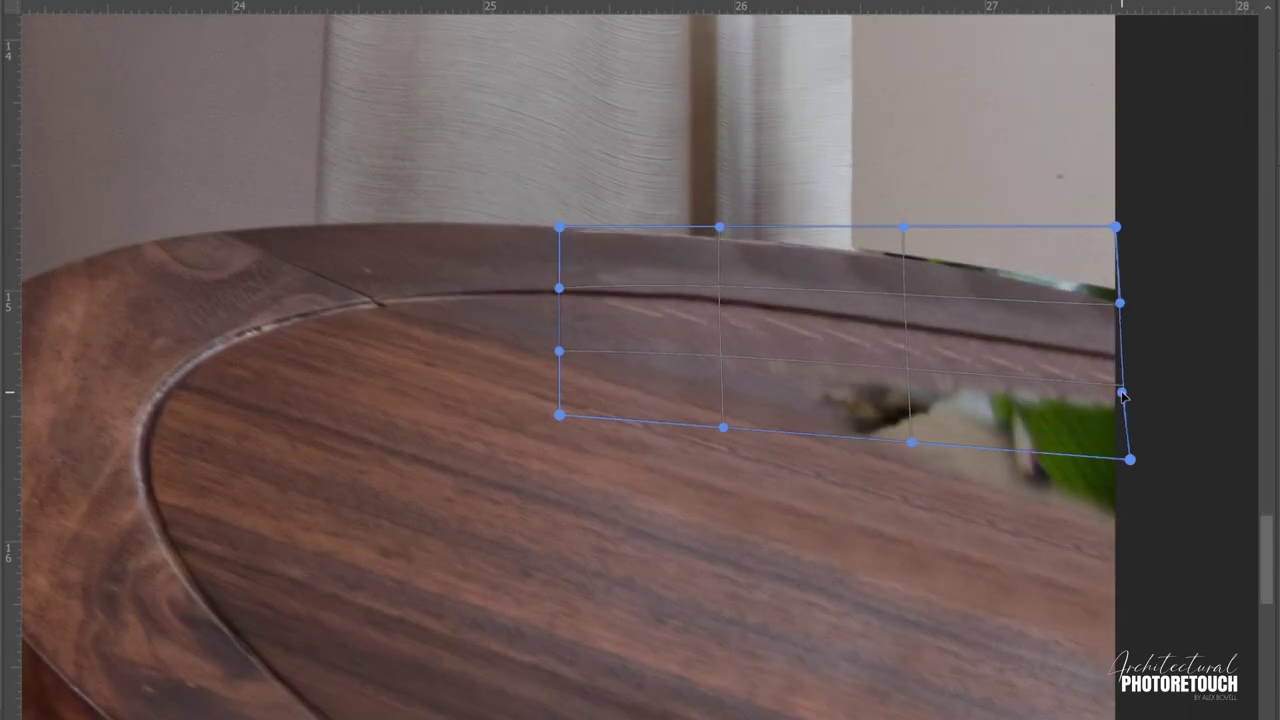
pyautogui.moveTo(1114, 227); pyautogui.dragTo(1120, 205)
pyautogui.press('Return')
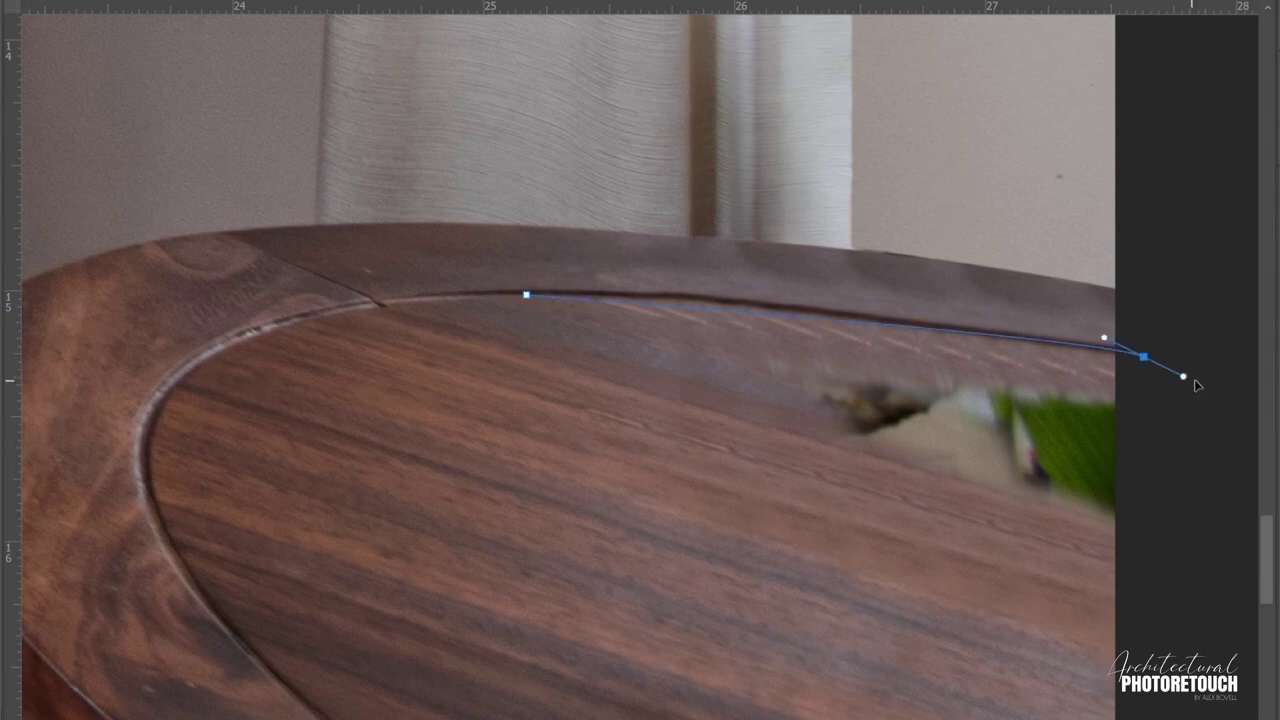
# Step: Trace the tabletop's inner rim with the Pen tool and turn it into a selection
pyautogui.click(1160, 372)
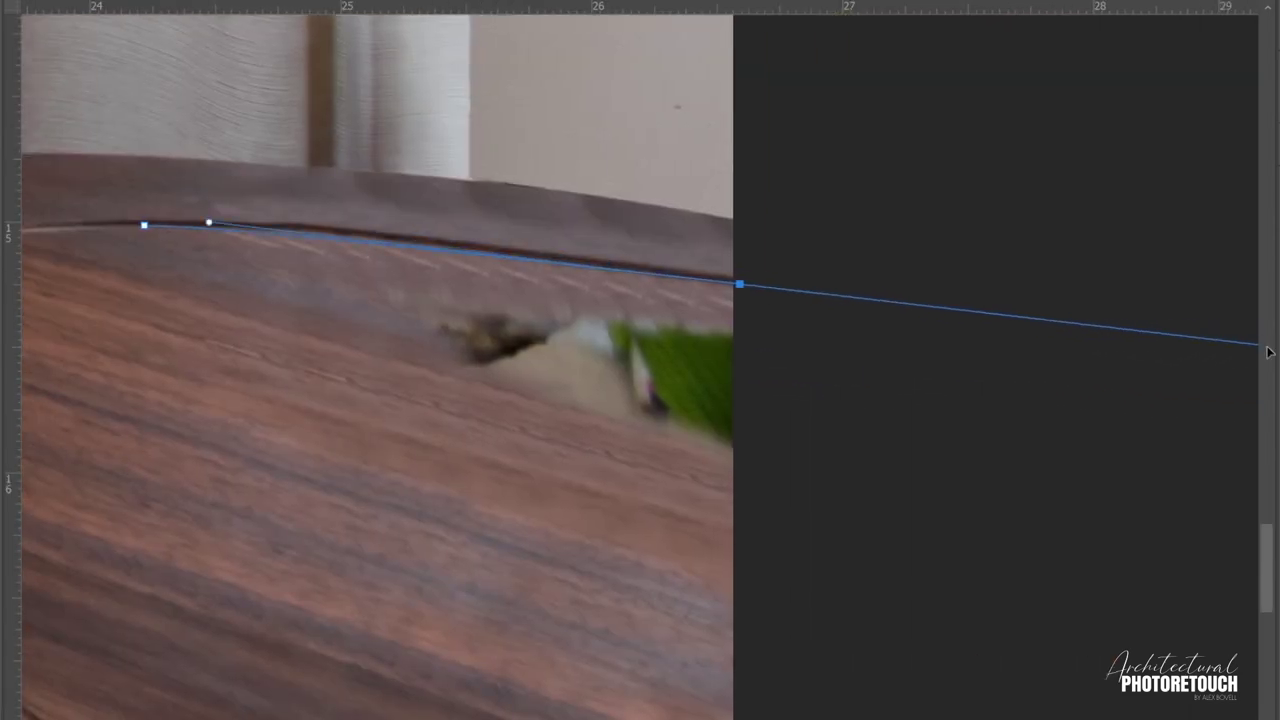
pyautogui.click(1078, 513)
pyautogui.click(855, 548)
pyautogui.hotkey('ctrl', 'Return')
pyautogui.scroll(-3, 54, 180)
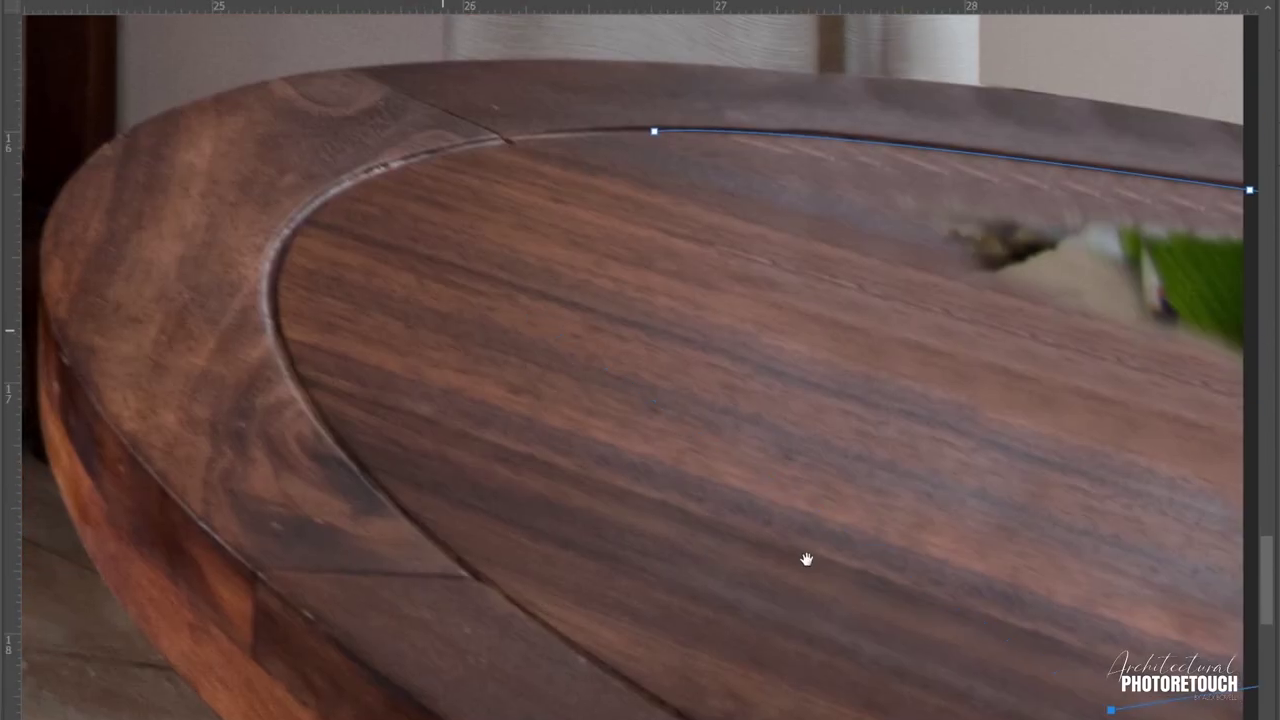
pyautogui.scroll(-3, 54, 180)
# Step: Clone clean wood over the leftover leaf patches and set the new layer to Soft Light
pyautogui.keyDown('alt'); pyautogui.click(659, 328); pyautogui.keyUp('alt')
pyautogui.moveTo(870, 312); pyautogui.dragTo(920, 306)
pyautogui.moveTo(741, 269); pyautogui.dragTo(711, 277)
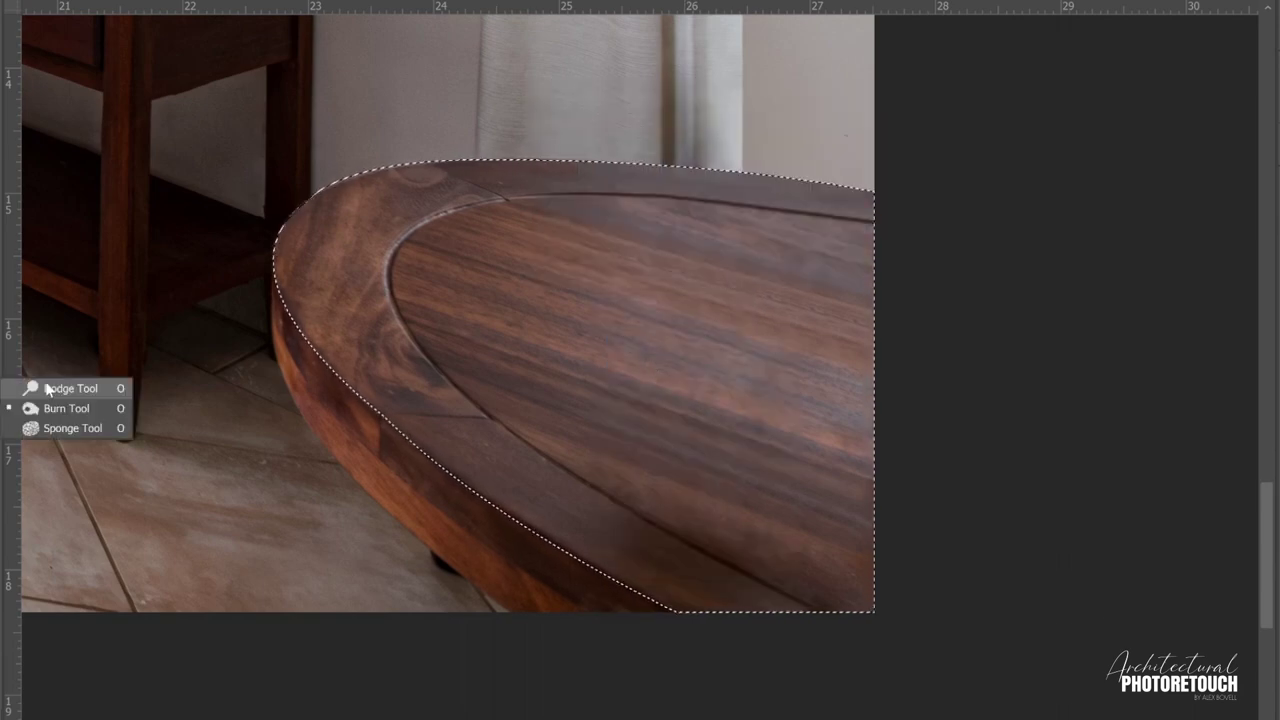
pyautogui.click(47, 388)
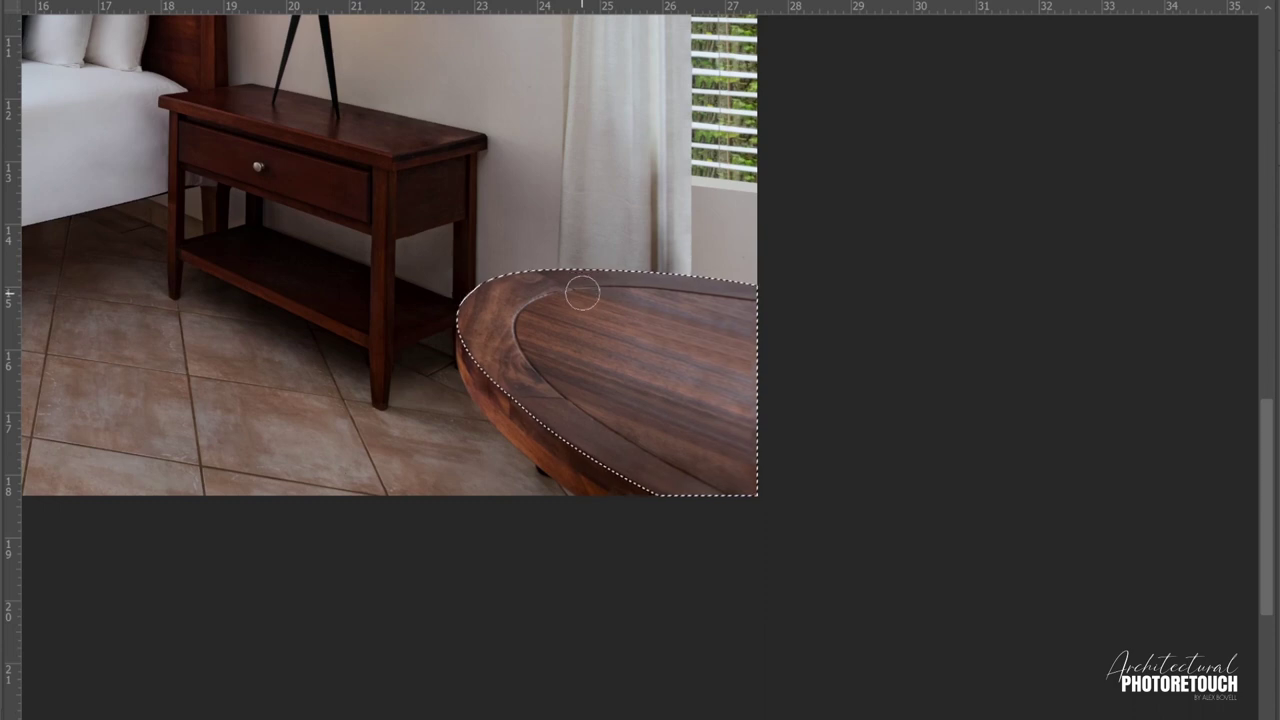
# Step: Adjust the brush size and hardness settings and fit the bedroom photo in view
pyautogui.rightClick(590, 300)
pyautogui.press('Return')
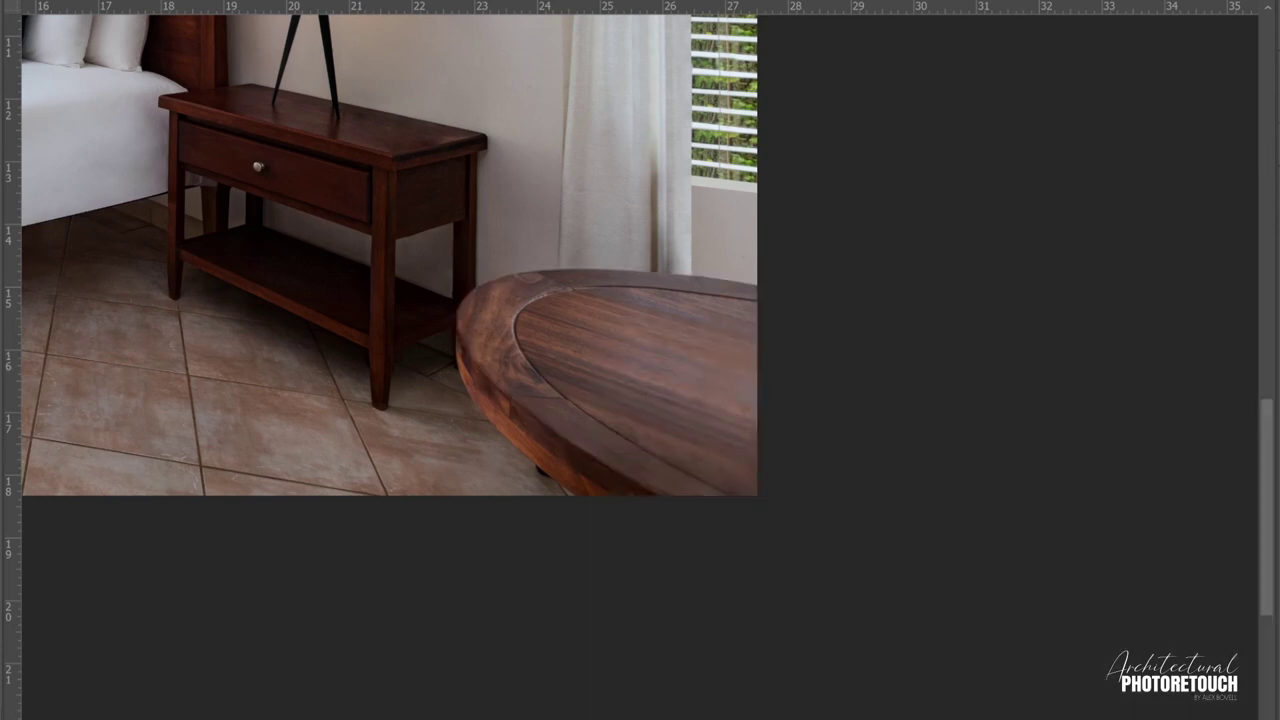
pyautogui.rightClick(641, 318)
pyautogui.press('Return')
pyautogui.scroll(2, 760, 414)
pyautogui.hotkey('ctrl', '0')
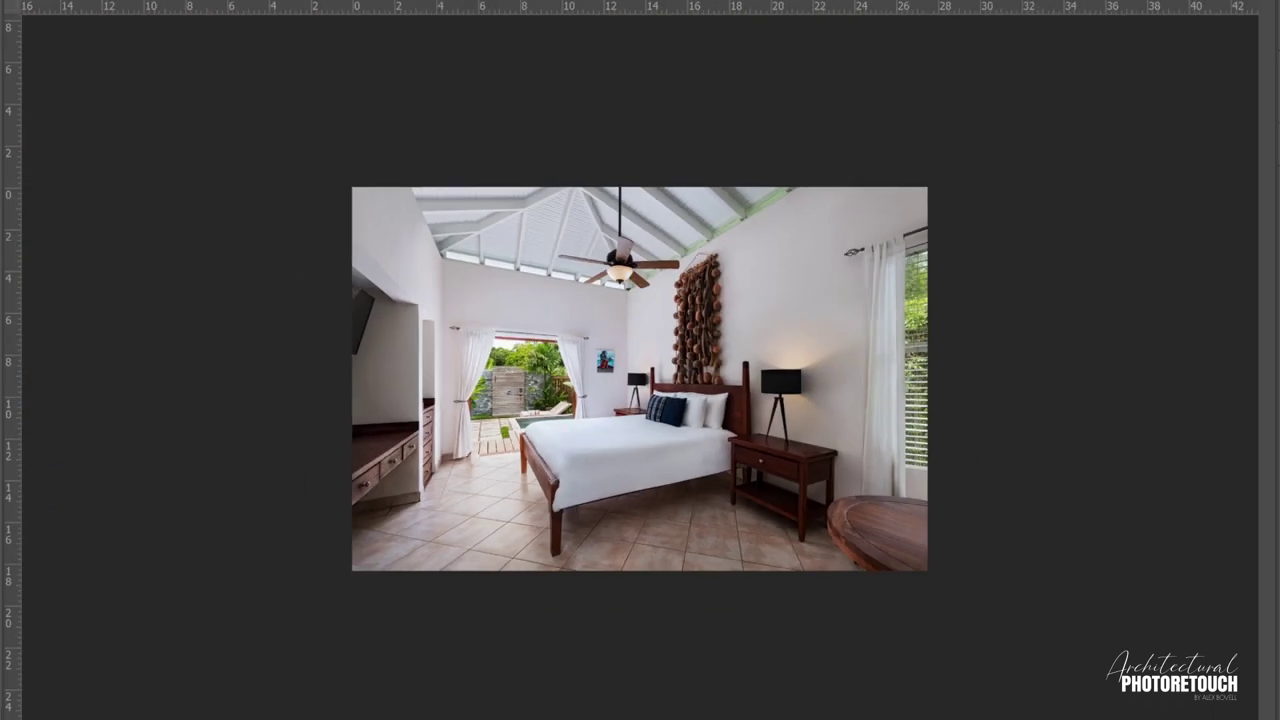
pyautogui.scroll(3, 880, 470)
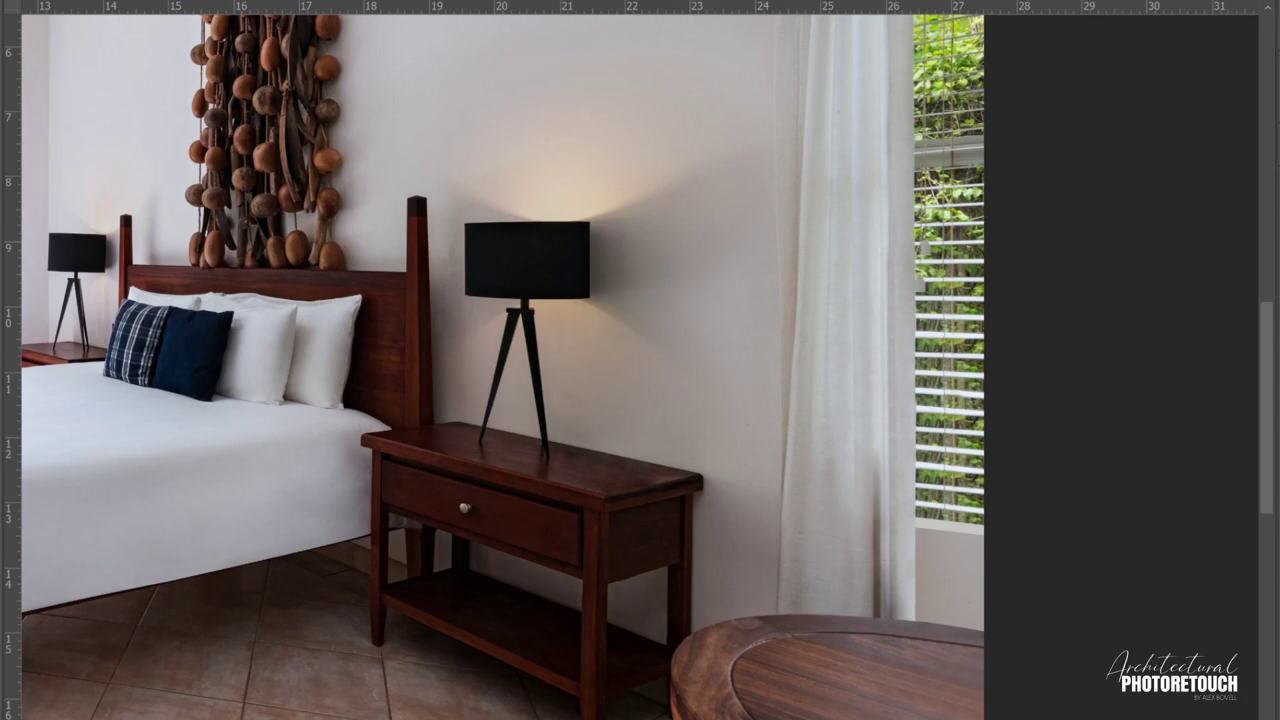
# Step: Color Range select the pale wall, grow it with Select > Similar, then deselect
pyautogui.click(551, 117)
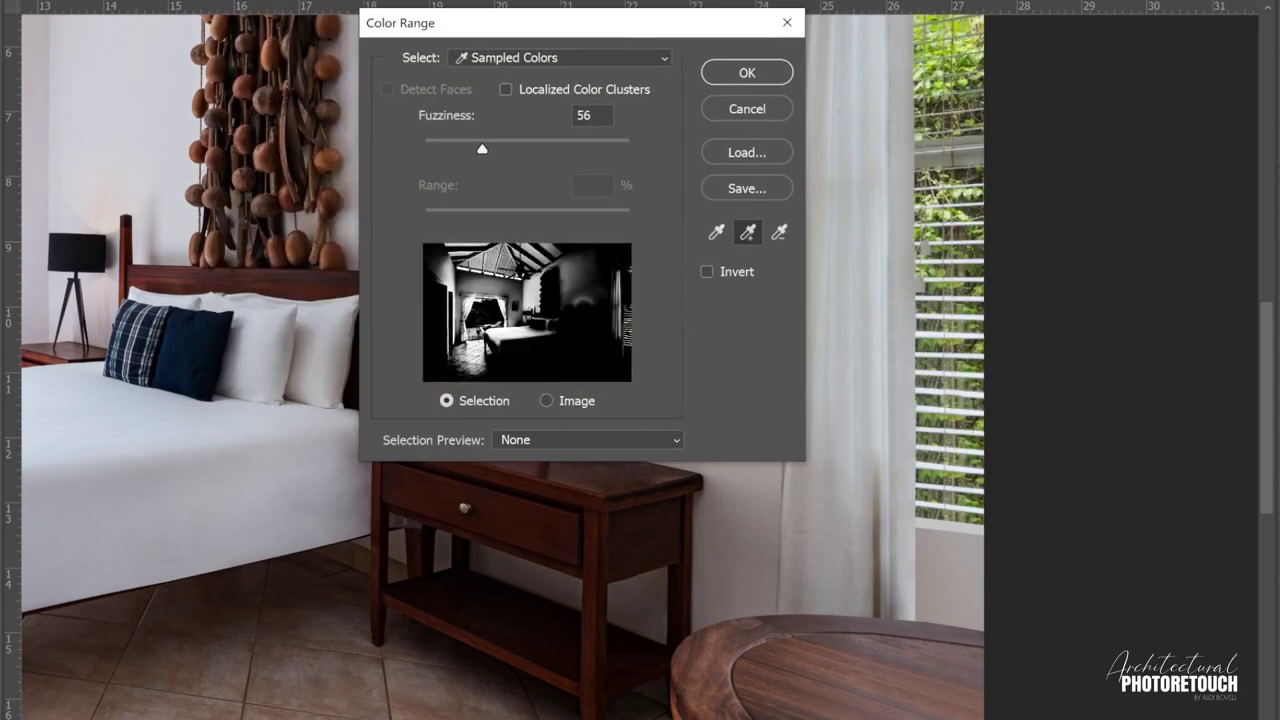
pyautogui.press('Return')
pyautogui.click(245, 2)
pyautogui.click(246, 191)
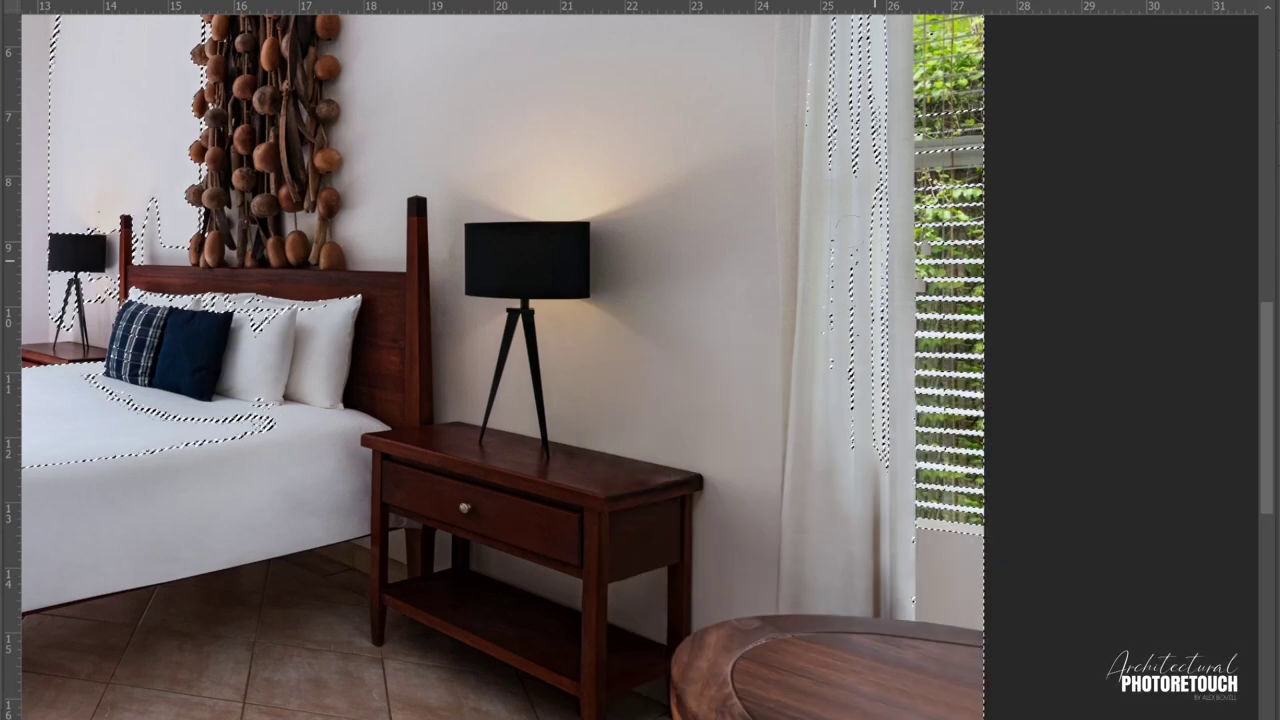
pyautogui.hotkey('ctrl', 'd')
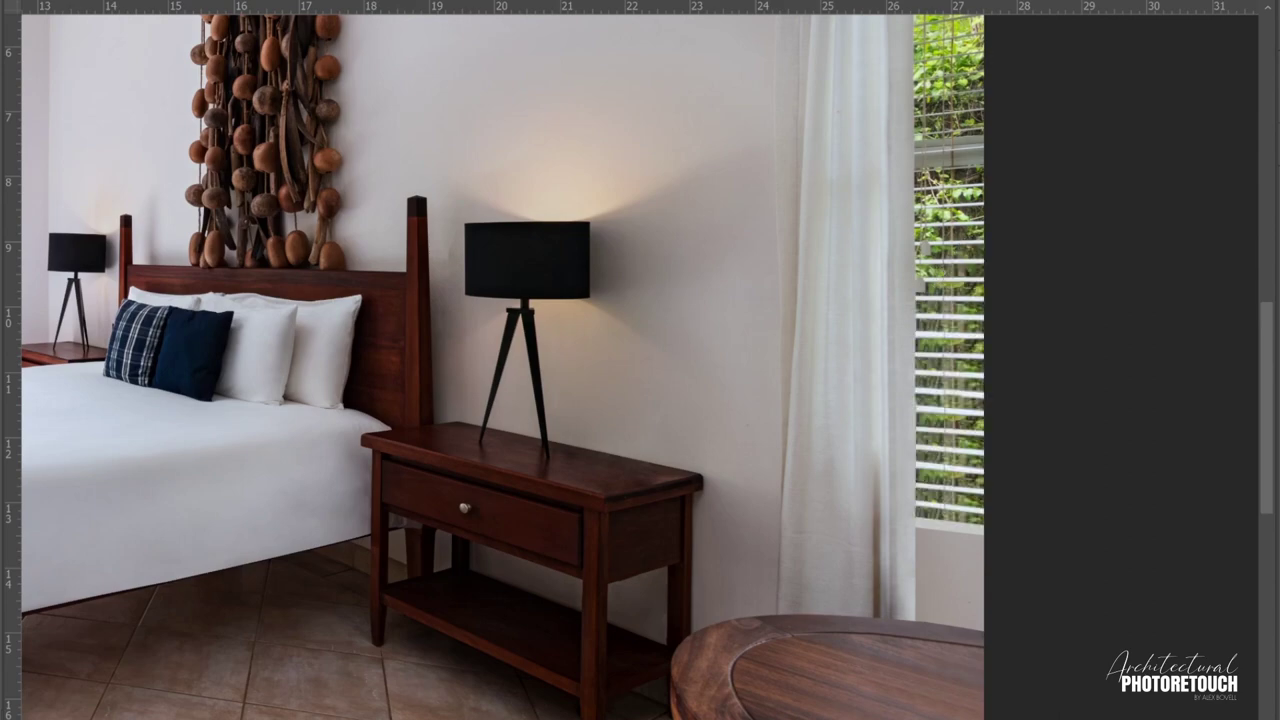
pyautogui.rightClick(596, 324)
# Step: Choose leafy brush preset 789 and pan to the nightstand, curtain and window
pyautogui.click(791, 560)
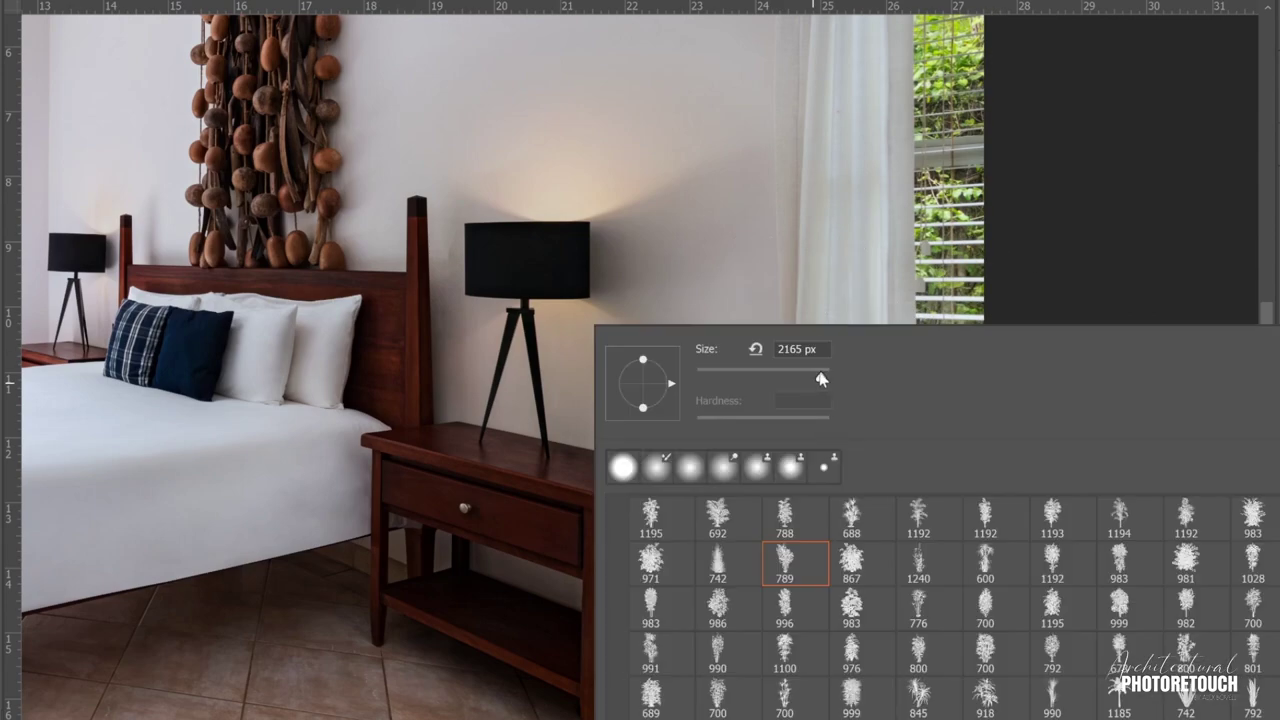
pyautogui.press('Return')
pyautogui.click(988, 245)
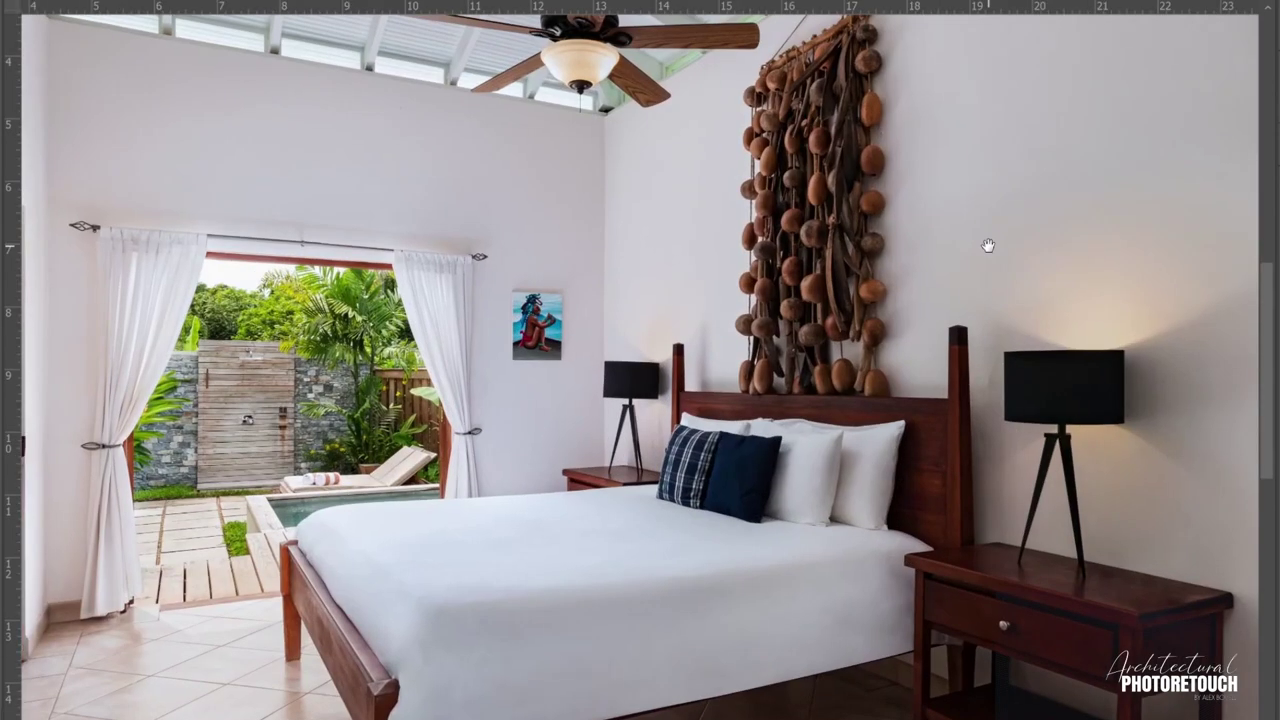
pyautogui.moveTo(988, 245); pyautogui.dragTo(459, 135)
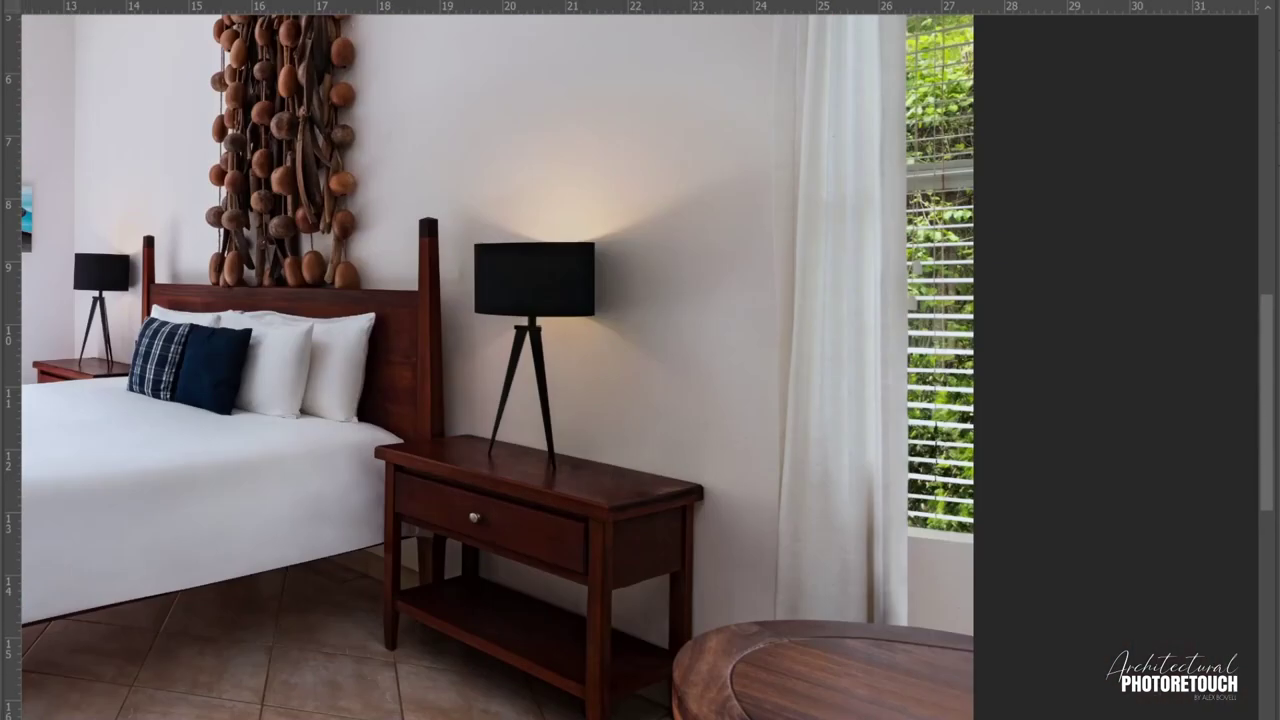
# Step: Zoom between the whole bedroom photo and the nightstand to check the cleaned-up table
pyautogui.hotkey('ctrl', '-')
pyautogui.hotkey('ctrl', '-')
pyautogui.hotkey('ctrl', '-')
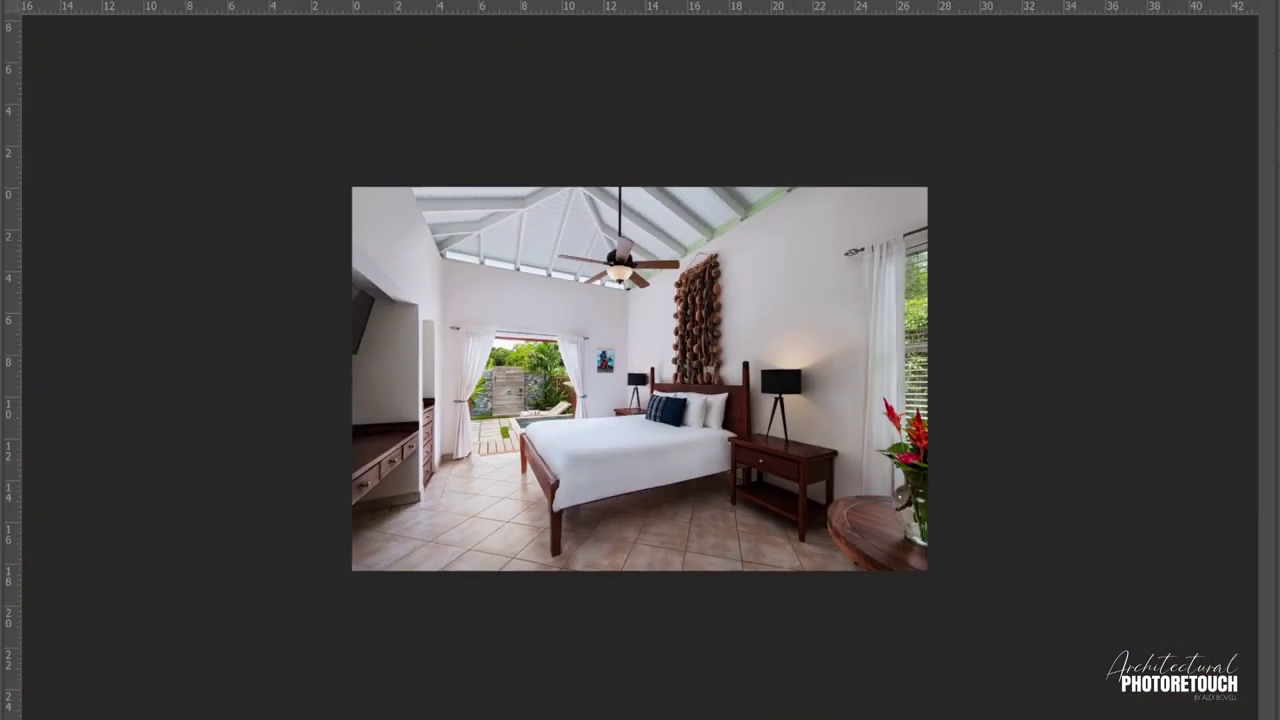
pyautogui.hotkey('ctrl', '+')
pyautogui.hotkey('ctrl', '+')
pyautogui.hotkey('ctrl', '+')
pyautogui.rightClick(600, 325)
pyautogui.press('Escape')
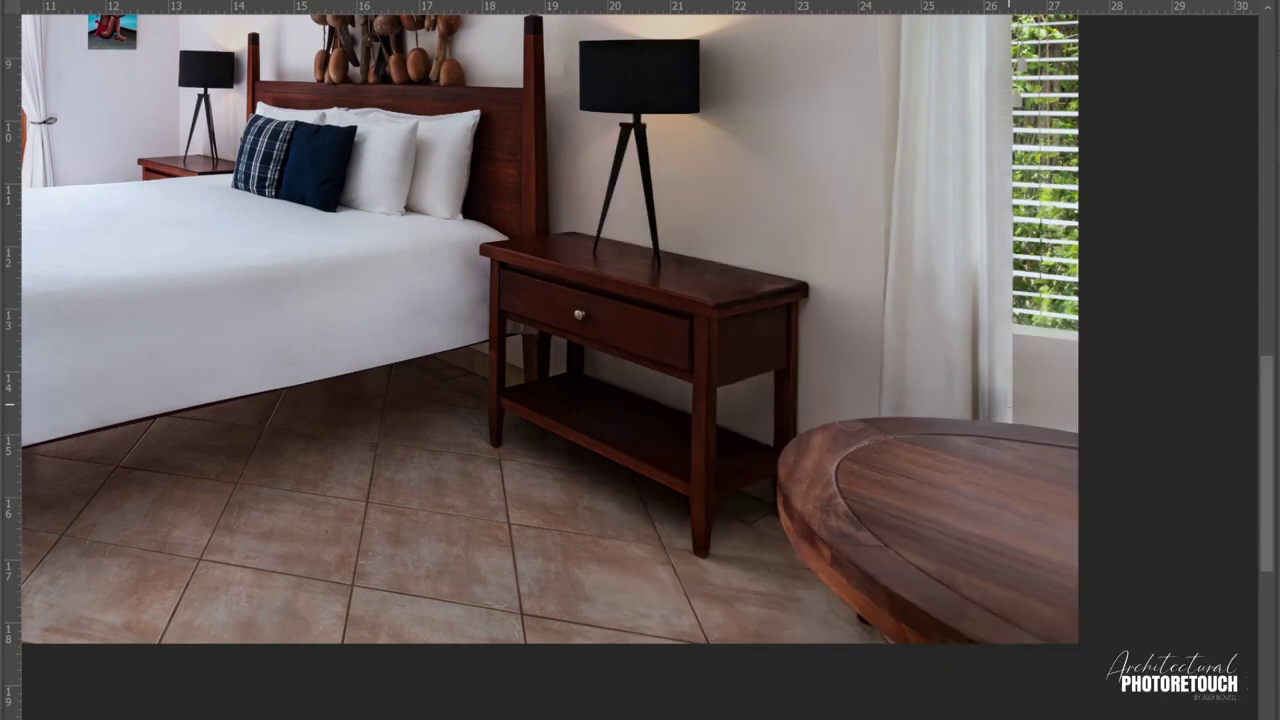
pyautogui.hotkey('ctrl', '-')
pyautogui.hotkey('ctrl', '-')
pyautogui.hotkey('ctrl', '-')
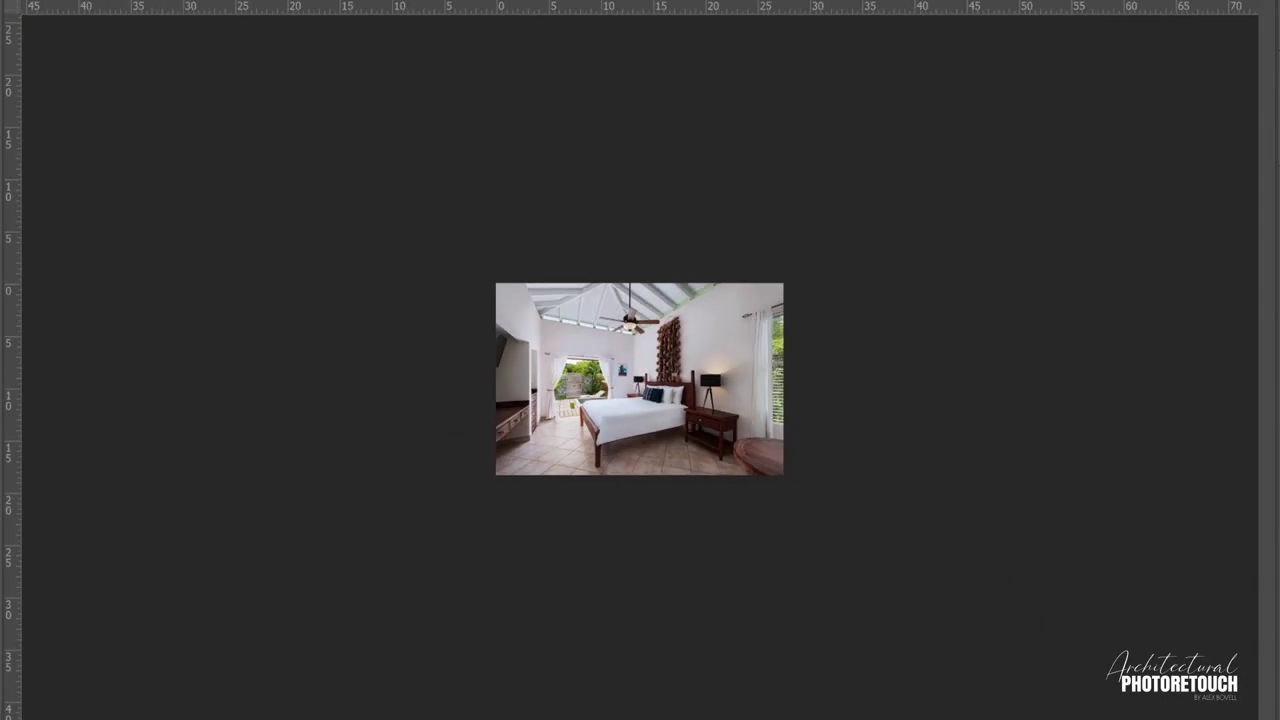